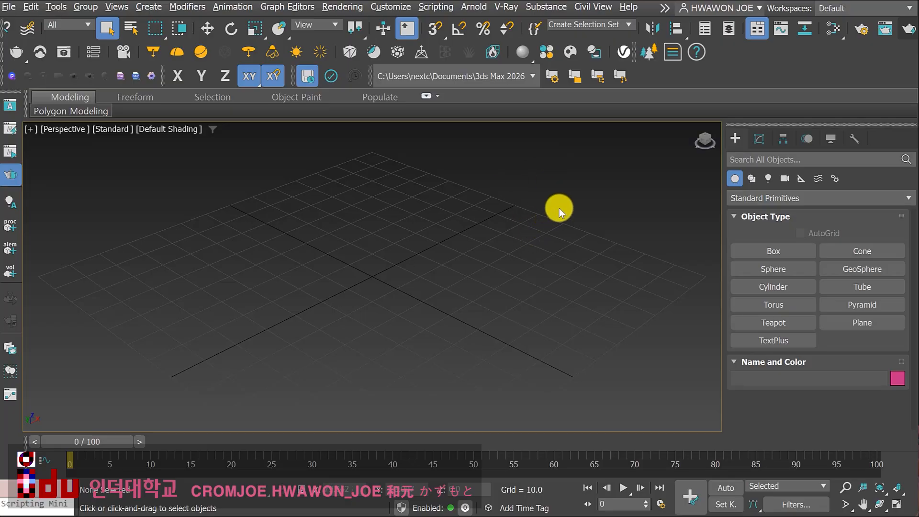
# Open the units setup and examine the display unit scale, including the Generic Units option.
pyautogui.click(390, 7)
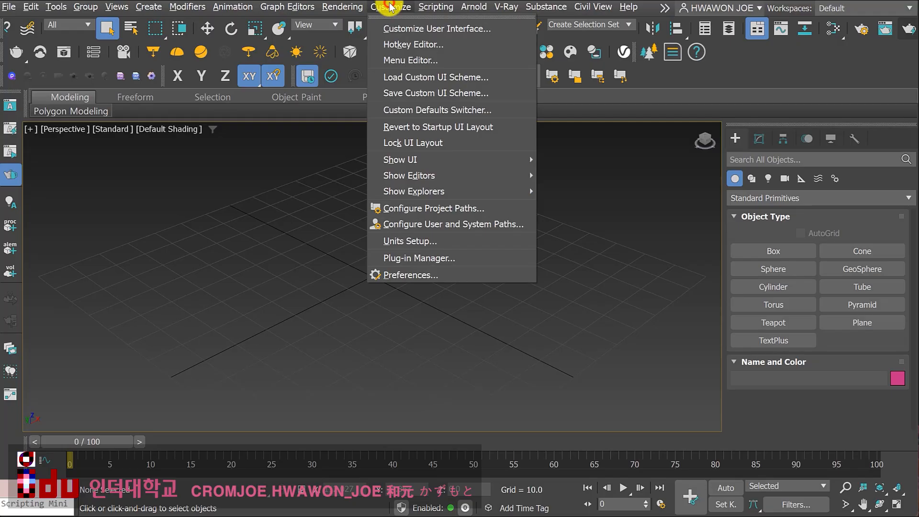
pyautogui.click(412, 243)
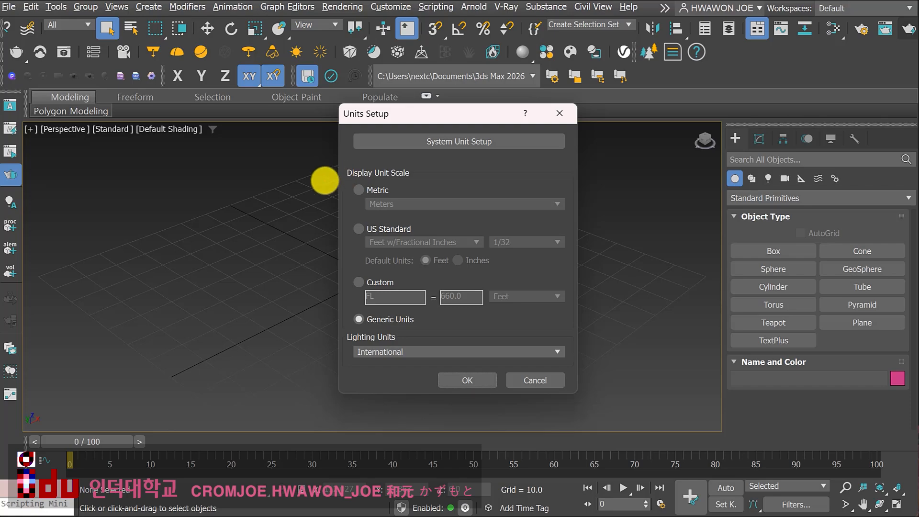
pyautogui.moveTo(325, 181)
pyautogui.mouseDown()
pyautogui.moveTo(421, 185)
pyautogui.moveTo(389, 158)
pyautogui.moveTo(324, 176)
pyautogui.moveTo(314, 164)
pyautogui.moveTo(319, 152)
pyautogui.mouseUp()
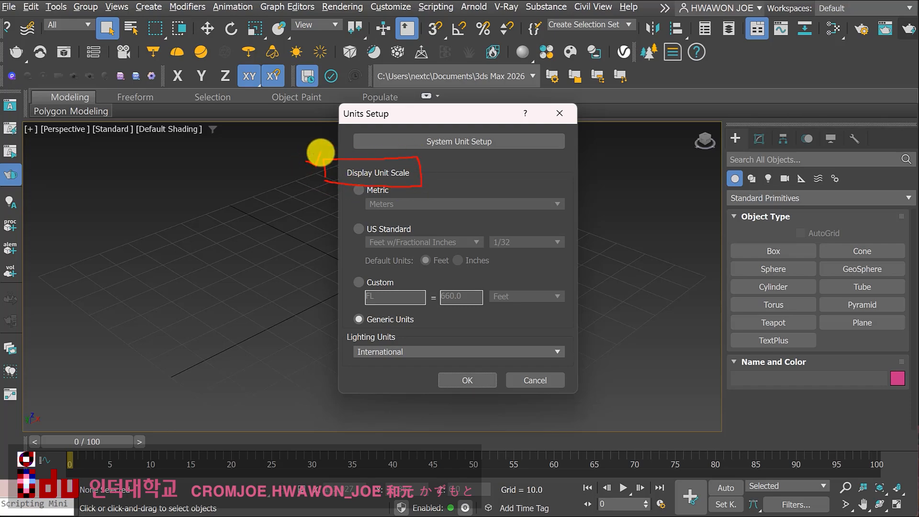
pyautogui.moveTo(641, 92)
pyautogui.mouseDown()
pyautogui.moveTo(638, 125)
pyautogui.moveTo(661, 98)
pyautogui.moveTo(677, 93)
pyautogui.moveTo(697, 113)
pyautogui.moveTo(719, 92)
pyautogui.mouseUp()
pyautogui.moveTo(649, 120); pyautogui.dragTo(736, 131)
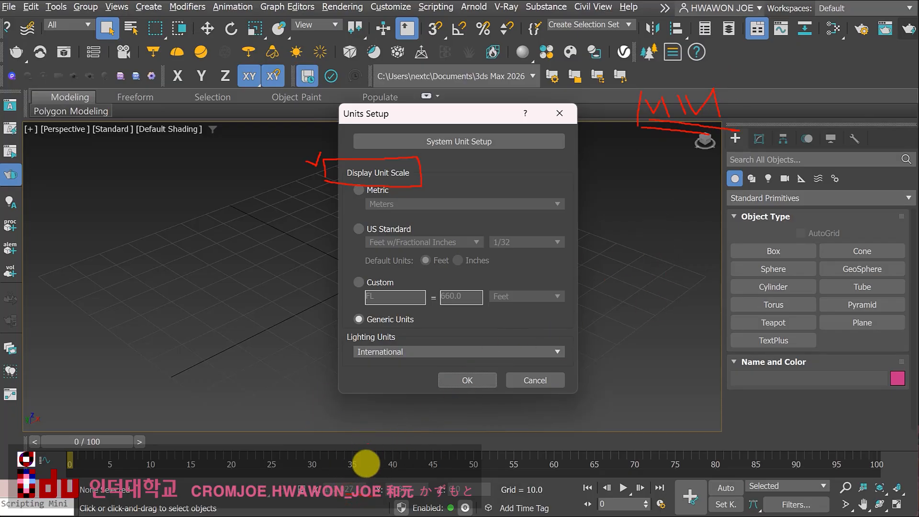
pyautogui.moveTo(356, 475)
pyautogui.mouseDown()
pyautogui.moveTo(370, 471)
pyautogui.moveTo(359, 489)
pyautogui.mouseUp()
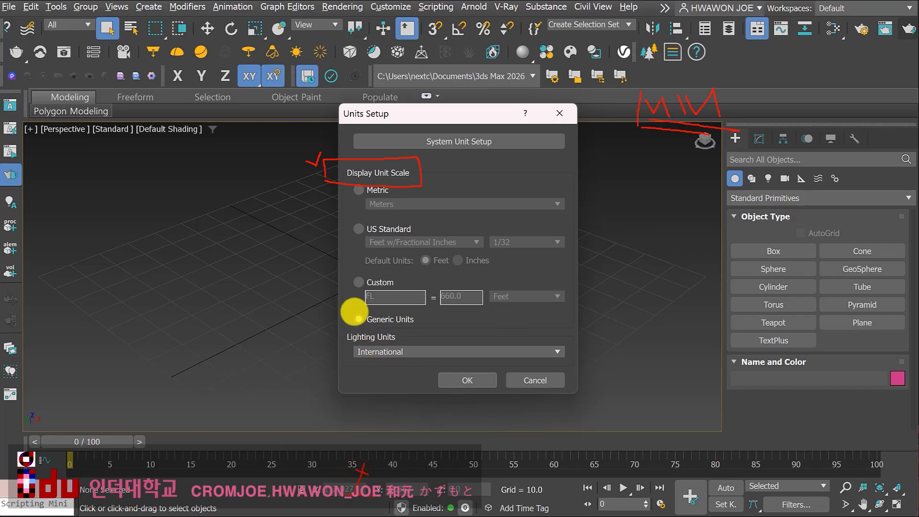
pyautogui.moveTo(381, 310)
pyautogui.mouseDown()
pyautogui.moveTo(347, 310)
pyautogui.moveTo(346, 327)
pyautogui.moveTo(411, 328)
pyautogui.mouseUp()
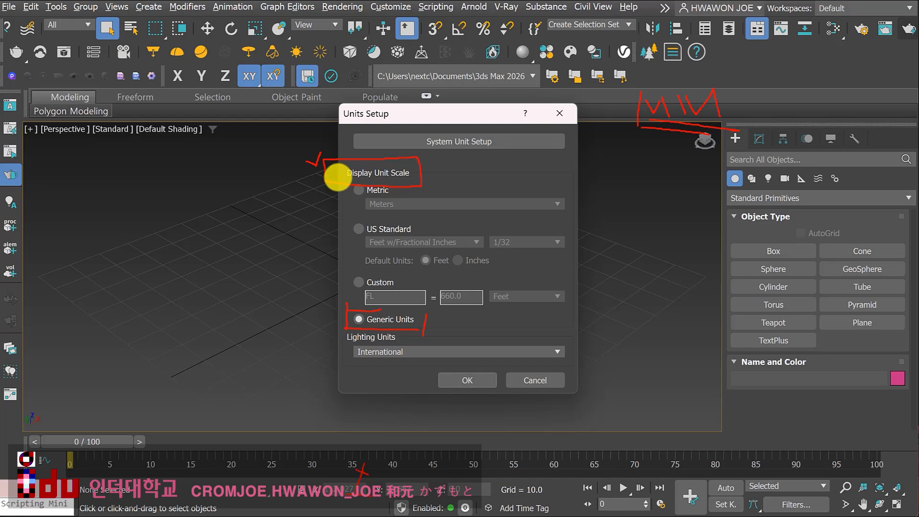
pyautogui.moveTo(335, 176)
pyautogui.mouseDown()
pyautogui.moveTo(283, 206)
pyautogui.moveTo(300, 317)
pyautogui.moveTo(315, 312)
pyautogui.moveTo(323, 332)
pyautogui.moveTo(342, 322)
pyautogui.mouseUp()
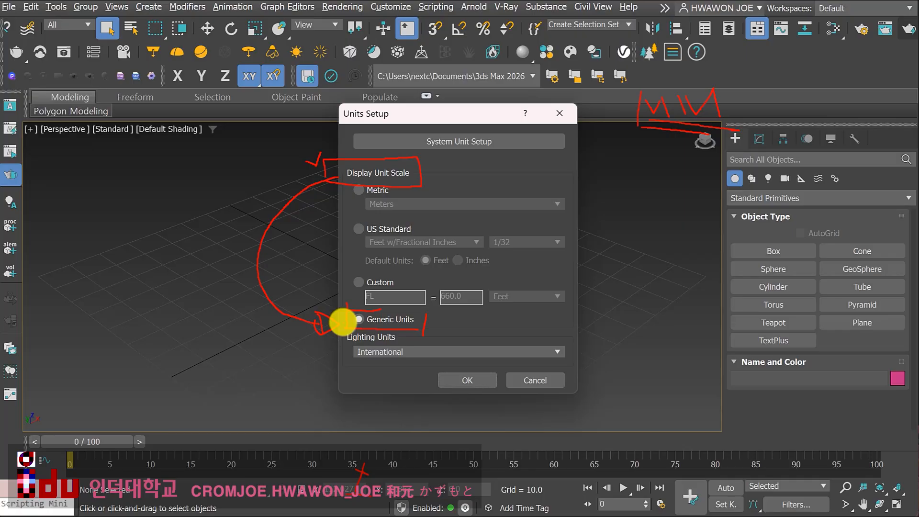
# Check that the system unit scale is 1 unit = 1.0 Millimeters with system units respected in files, and accept the units setup.
pyautogui.click(455, 140)
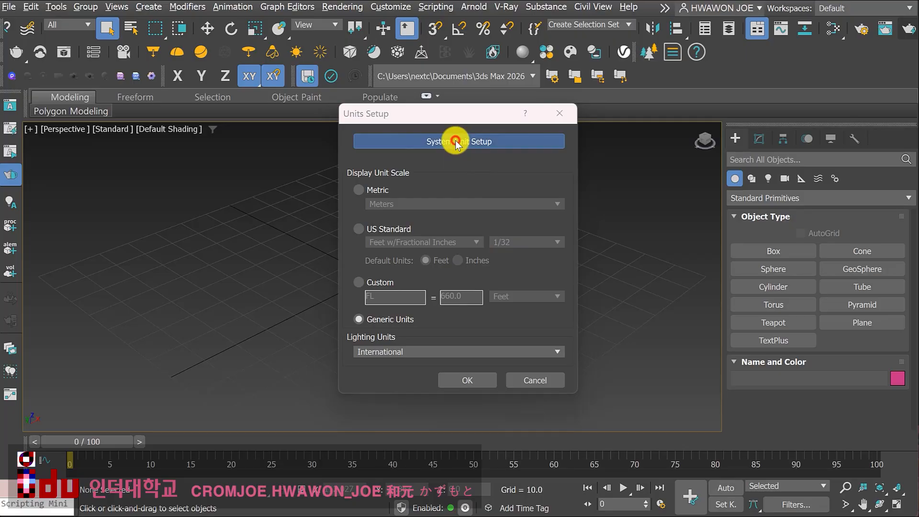
pyautogui.moveTo(442, 177); pyautogui.dragTo(674, 122)
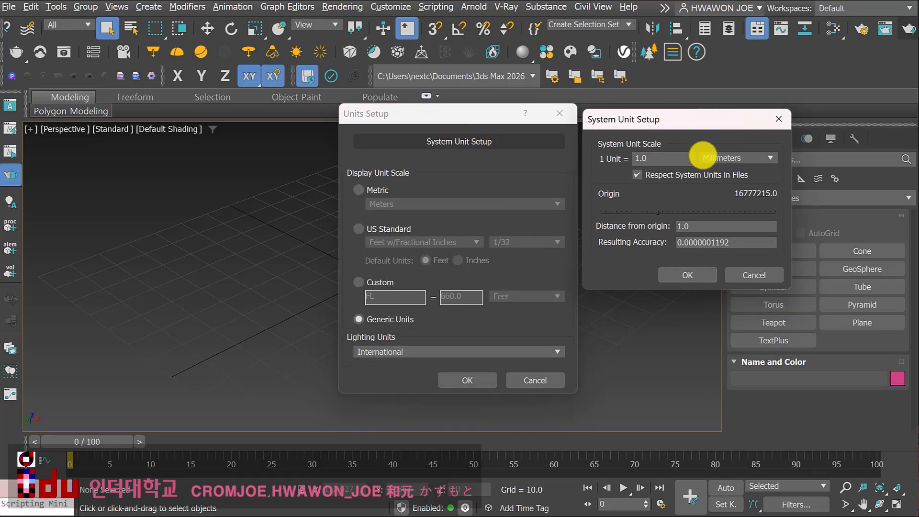
pyautogui.moveTo(685, 175)
pyautogui.mouseDown()
pyautogui.moveTo(783, 178)
pyautogui.moveTo(776, 143)
pyautogui.moveTo(691, 140)
pyautogui.mouseUp()
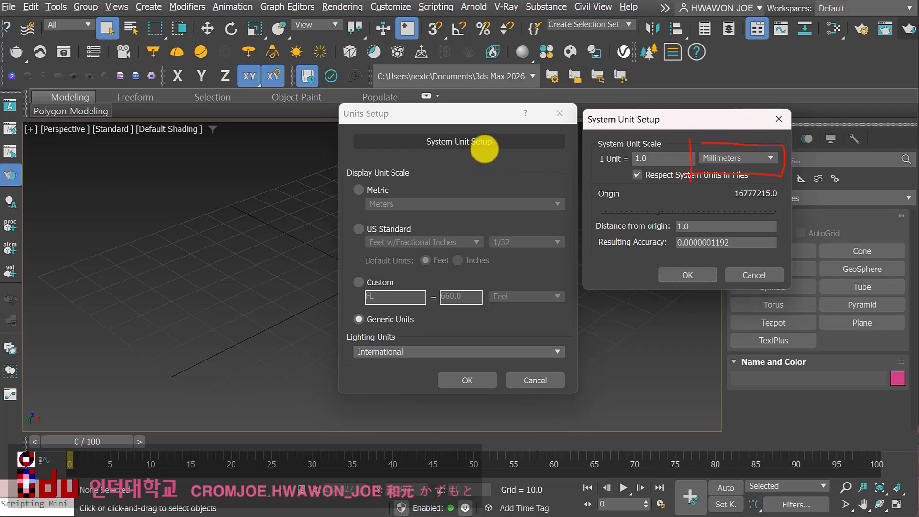
pyautogui.moveTo(475, 125)
pyautogui.mouseDown()
pyautogui.moveTo(427, 129)
pyautogui.moveTo(497, 169)
pyautogui.moveTo(476, 127)
pyautogui.moveTo(570, 206)
pyautogui.moveTo(632, 179)
pyautogui.moveTo(647, 185)
pyautogui.mouseUp()
pyautogui.click(636, 175)
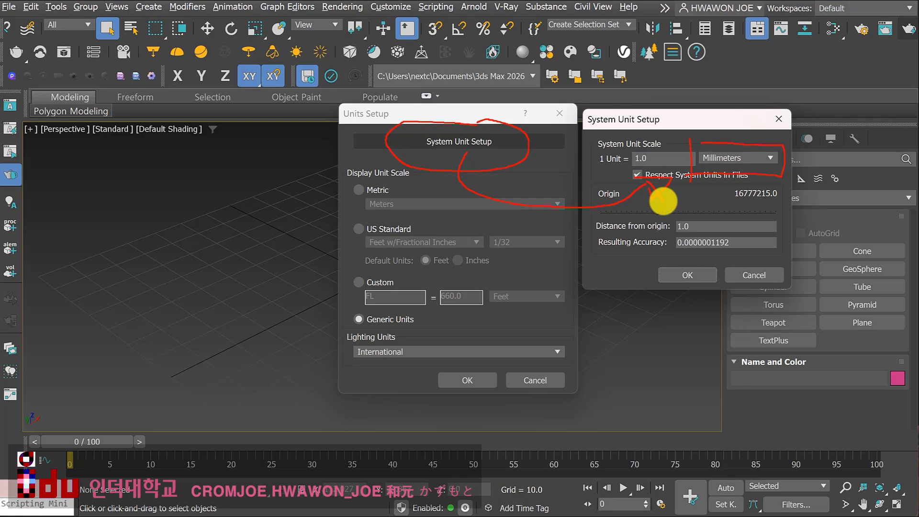
pyautogui.click(669, 271)
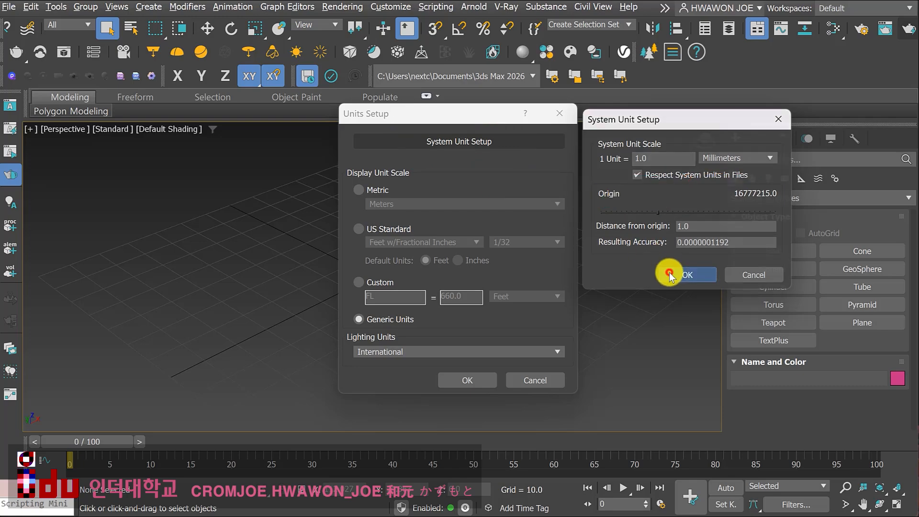
pyautogui.click(468, 381)
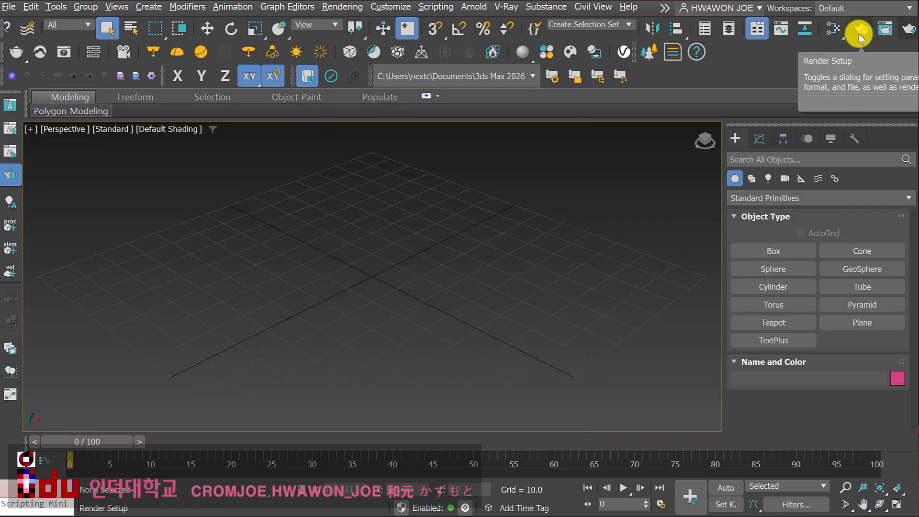
# Set the production renderer to V-Ray 7, update 2 and close the render setup.
pyautogui.click(345, 6)
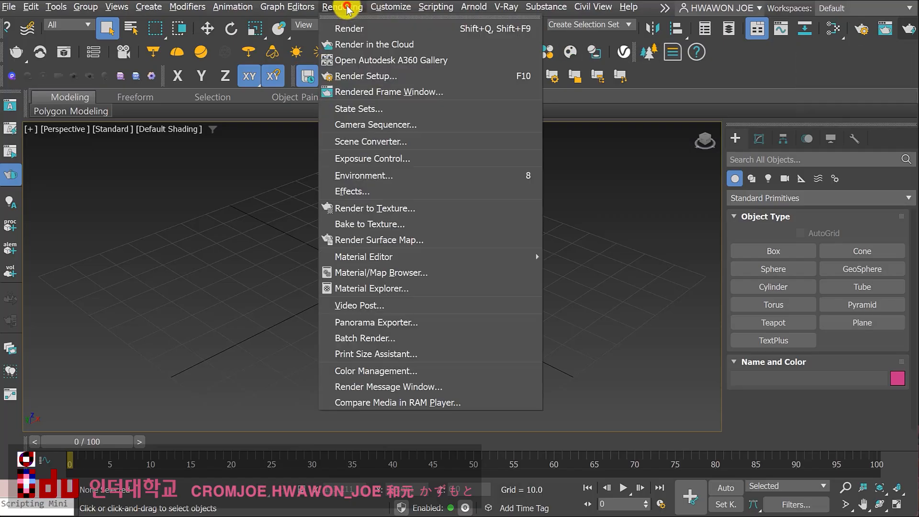
pyautogui.click(352, 79)
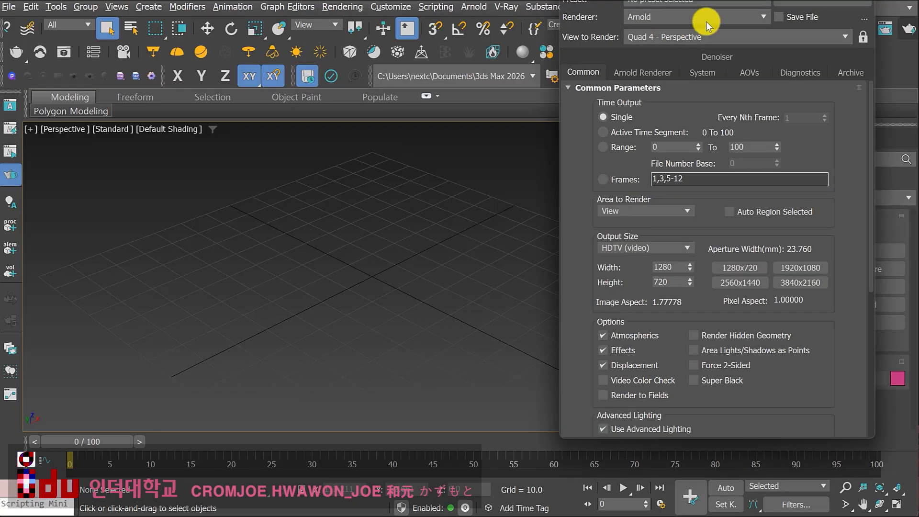
pyautogui.moveTo(707, 0); pyautogui.dragTo(404, 142)
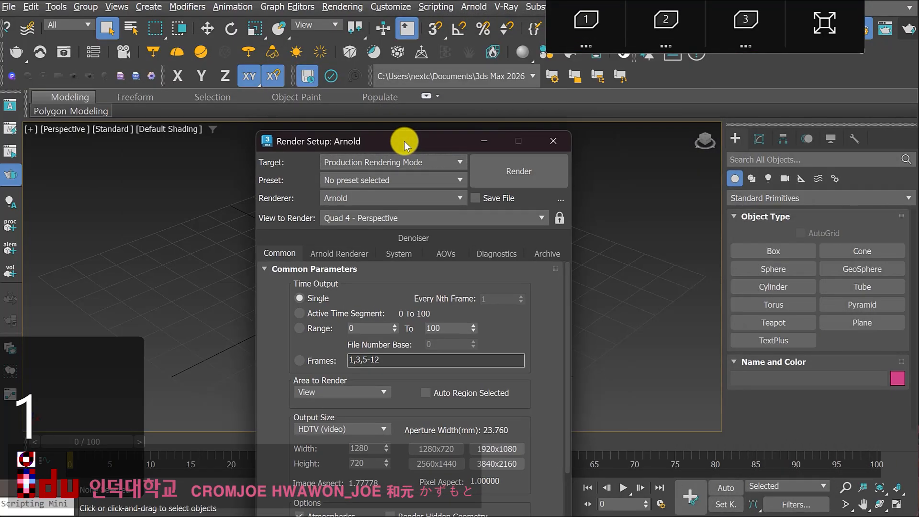
pyautogui.click(395, 206)
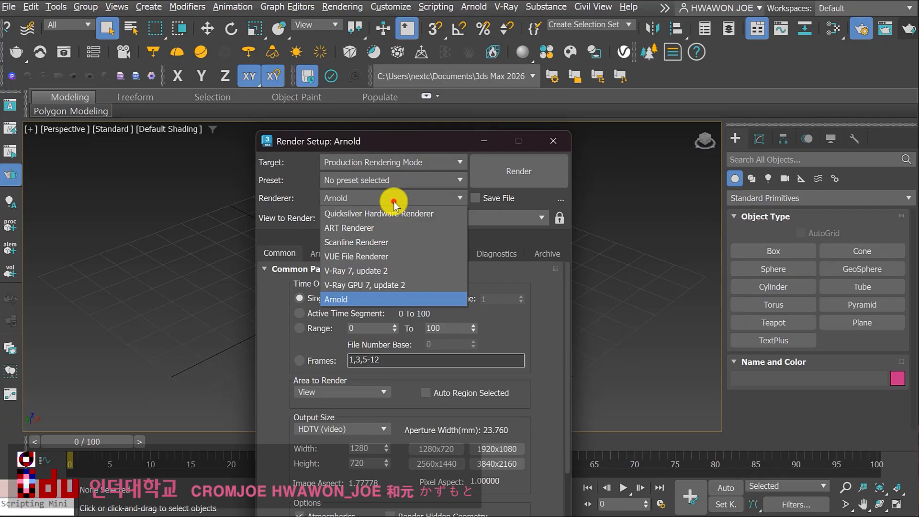
pyautogui.click(372, 269)
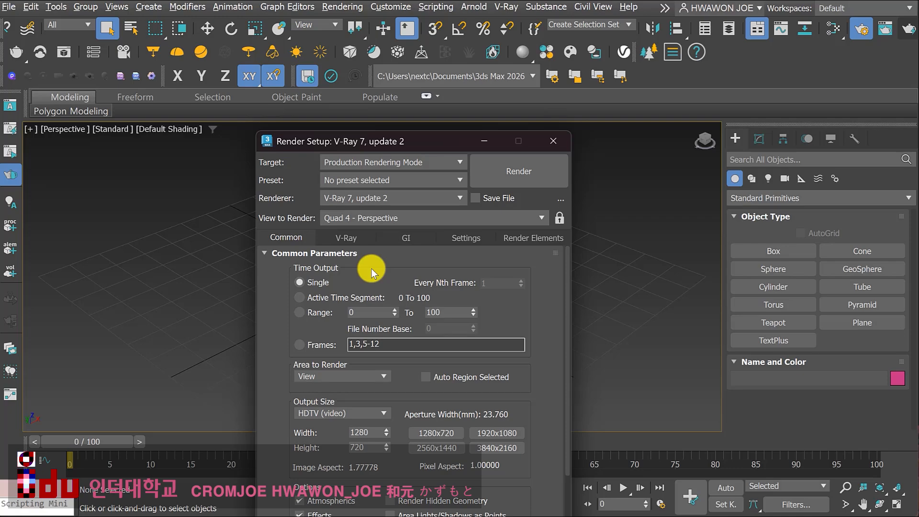
pyautogui.click(551, 139)
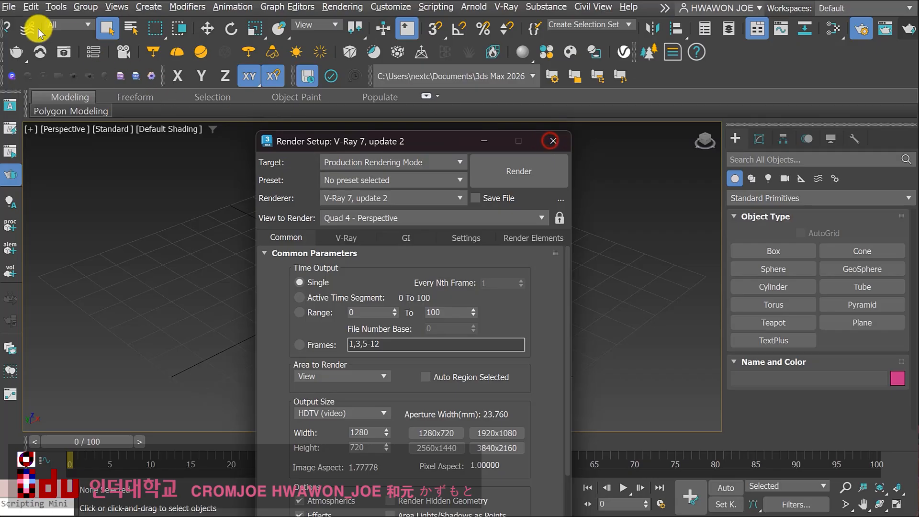
# Start merging the objects of Sofa Carrera 2020.max into the empty scene.
pyautogui.click(9, 8)
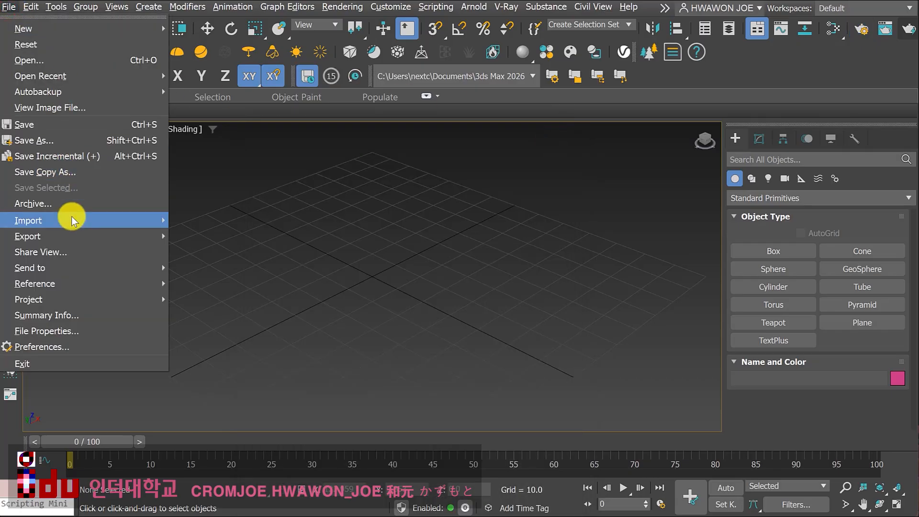
pyautogui.moveTo(70, 219)
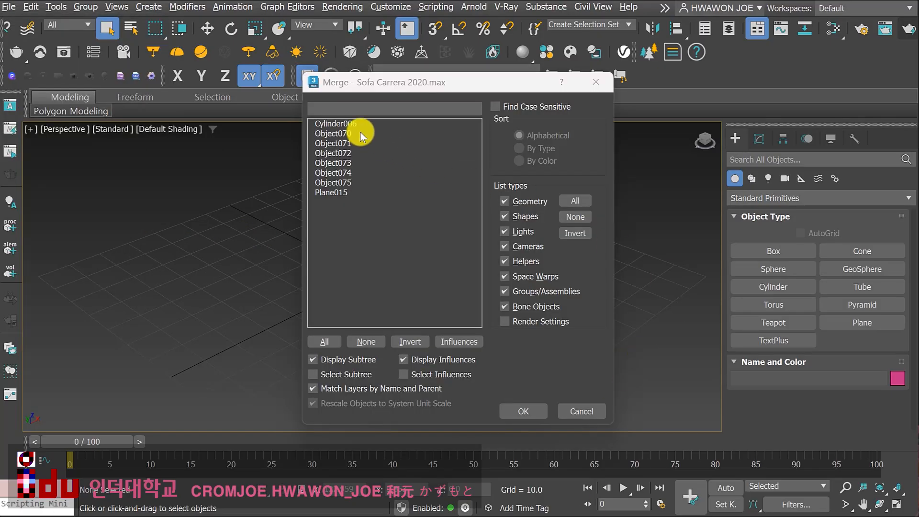
pyautogui.moveTo(348, 81); pyautogui.dragTo(341, 82)
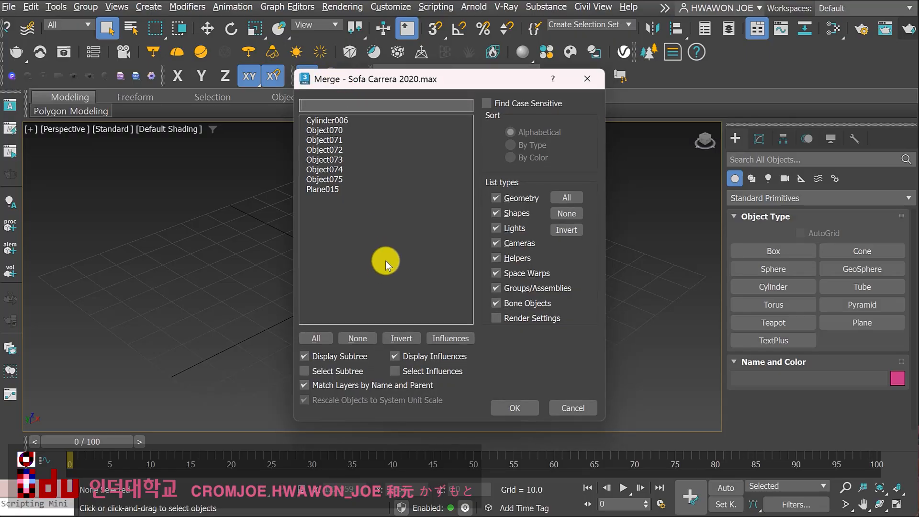
# Try out single, range, all and inverted selections of the sofa file's objects in the merge list.
pyautogui.click(318, 120)
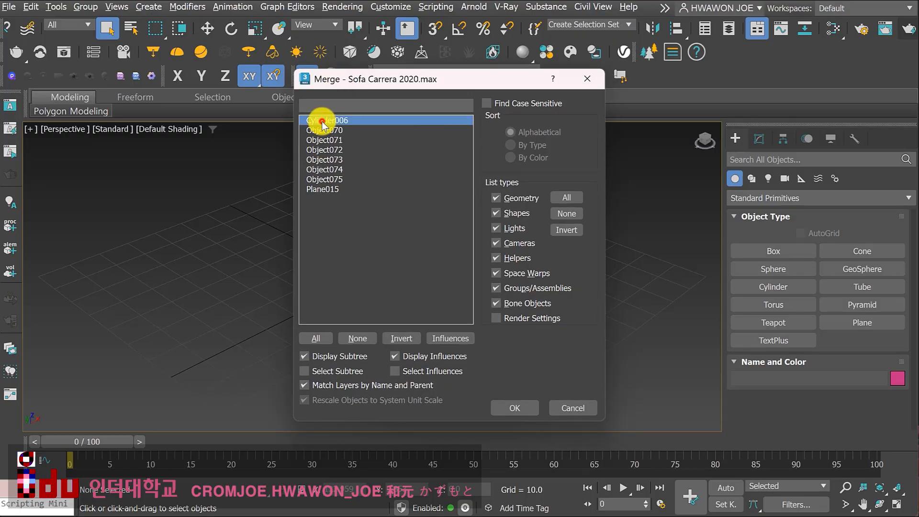
pyautogui.click(320, 130)
pyautogui.click(326, 140)
pyautogui.click(320, 150)
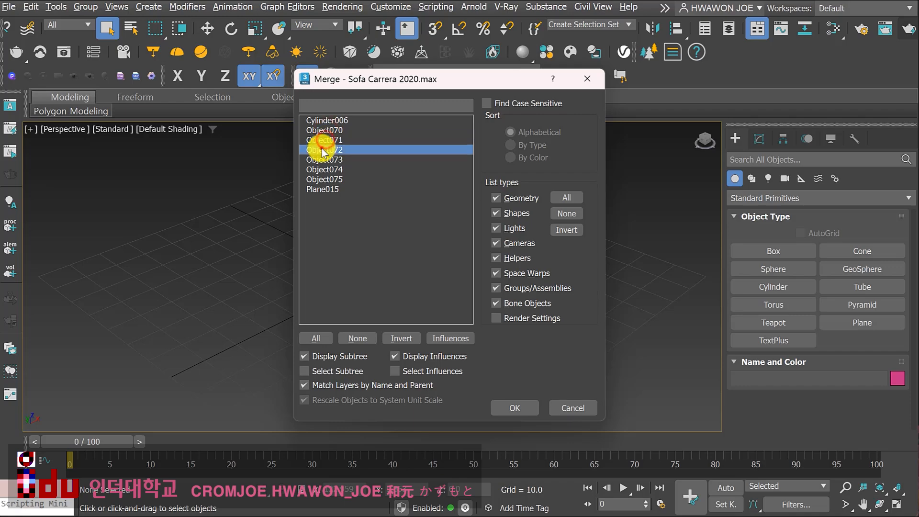
pyautogui.click(317, 160)
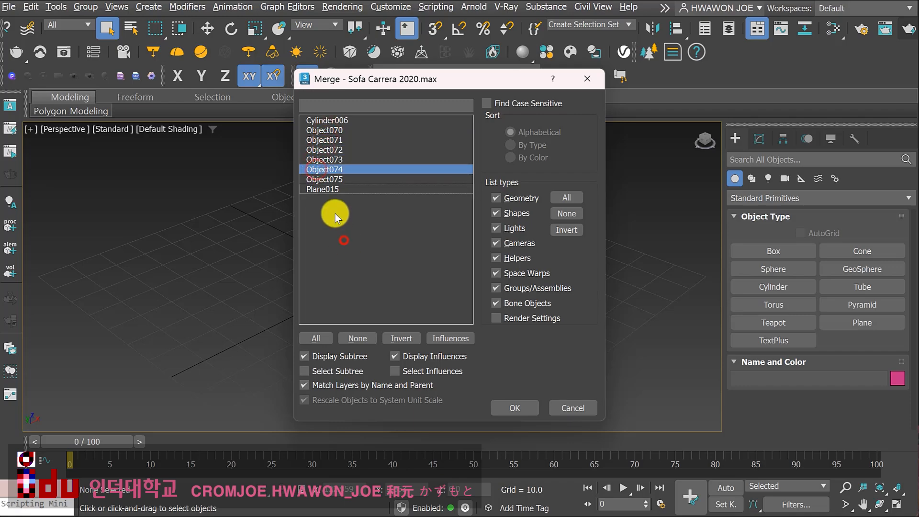
pyautogui.click(327, 120)
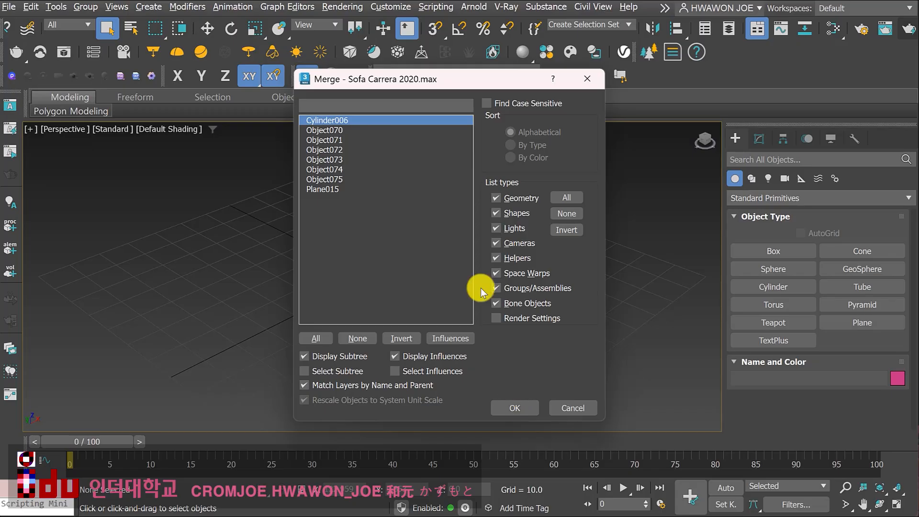
pyautogui.click(366, 248)
pyautogui.click(343, 120)
pyautogui.keyDown('shift'); pyautogui.click(332, 191); pyautogui.keyUp('shift')
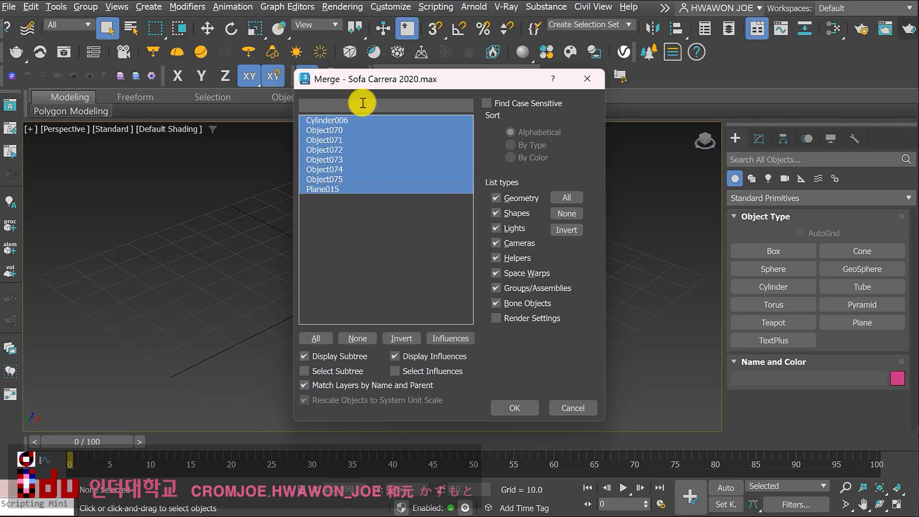
pyautogui.click(312, 339)
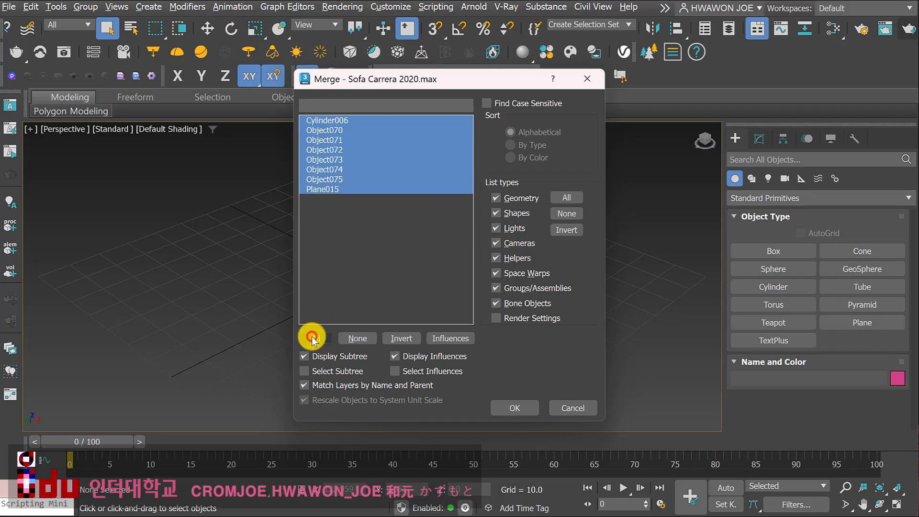
pyautogui.click(394, 339)
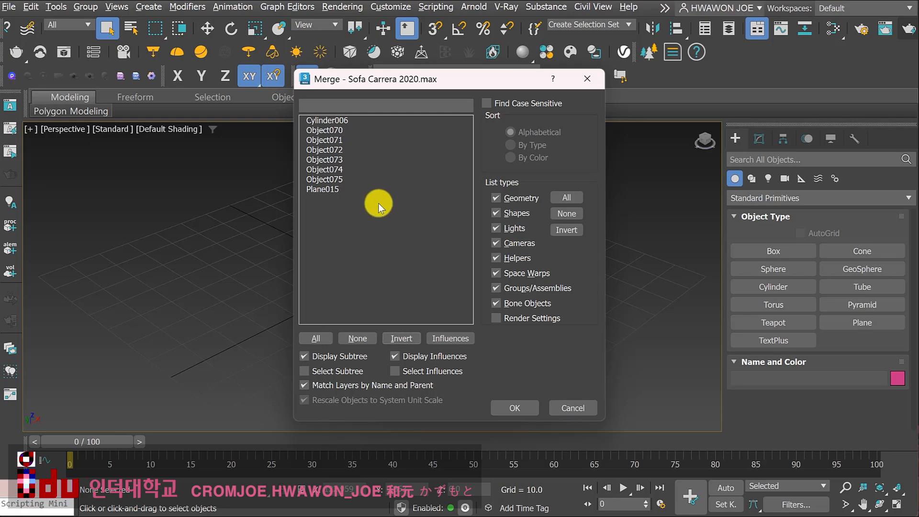
# Merge all sofa objects from Cylinder006 through Plane015 into the scene.
pyautogui.click(324, 122)
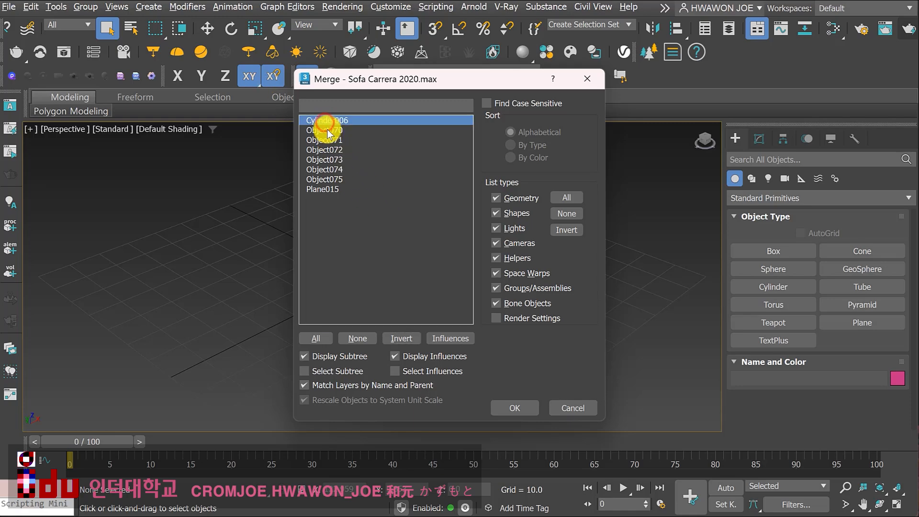
pyautogui.keyDown('shift'); pyautogui.click(317, 189); pyautogui.keyUp('shift')
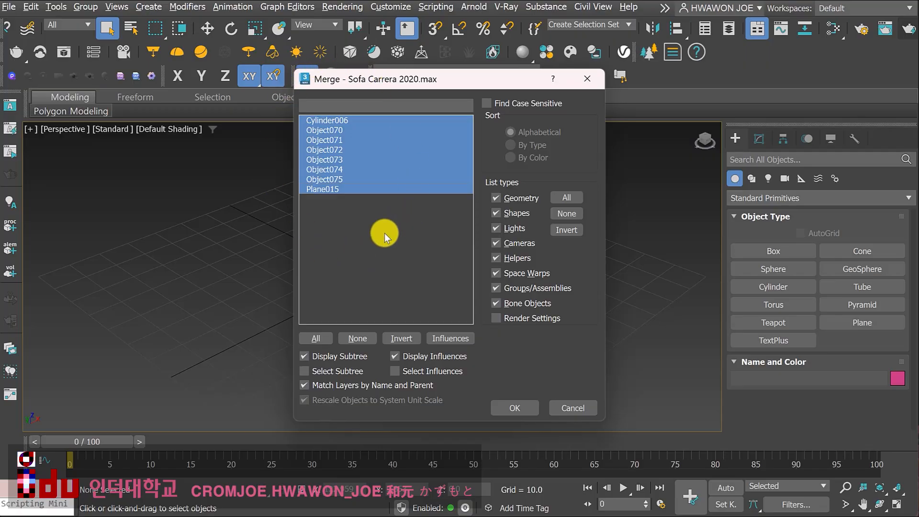
pyautogui.click(504, 411)
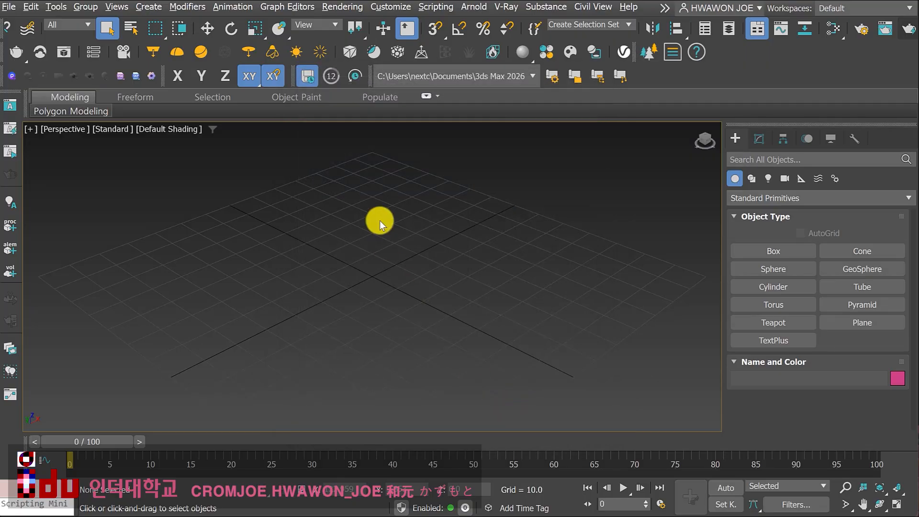
# Deselect the merged objects and fit the whole sofa in the Perspective view.
pyautogui.click(512, 286)
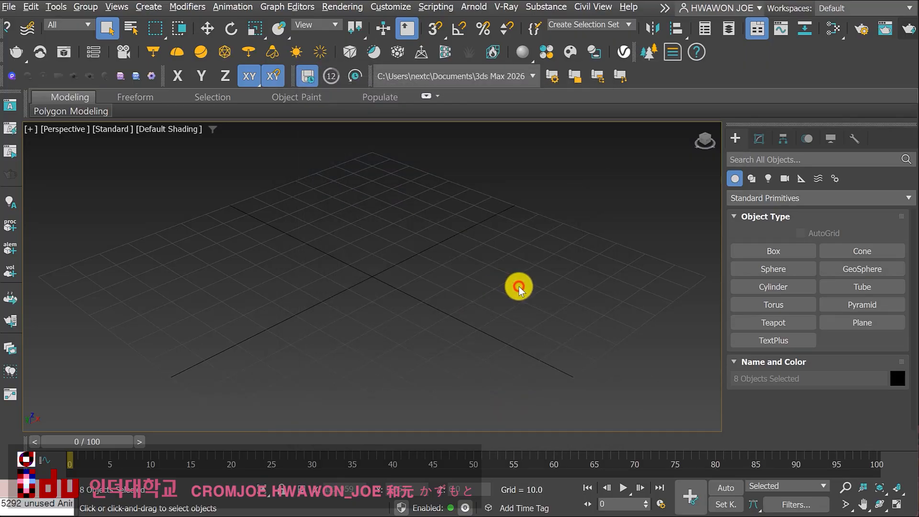
pyautogui.click(401, 268)
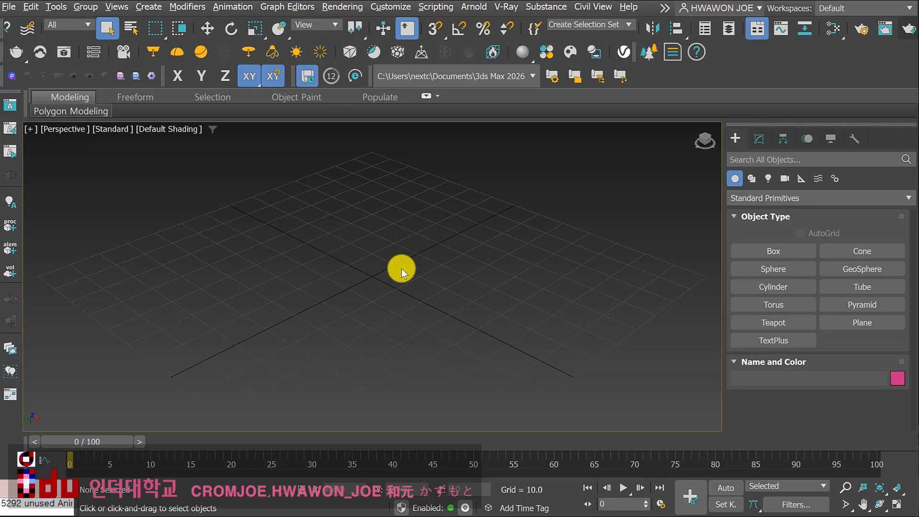
pyautogui.press('z')
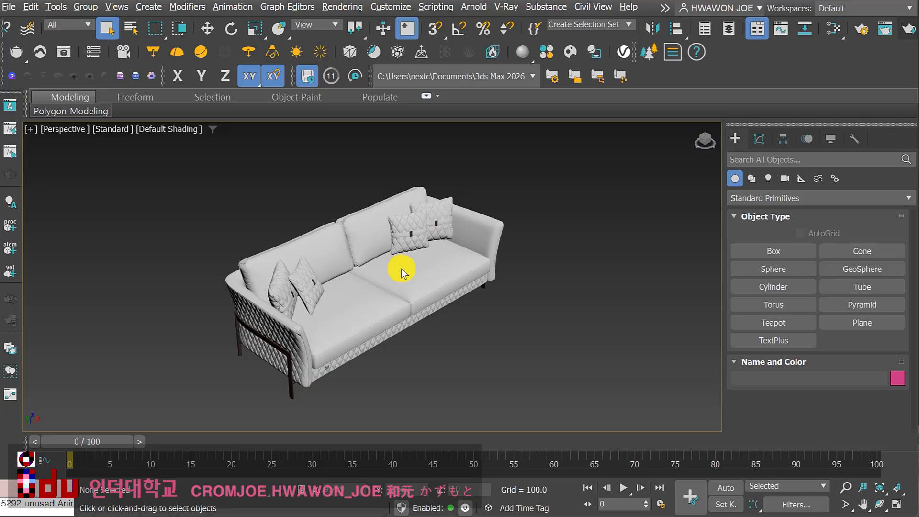
# Save the scene as the 3ds Max file 가구스타일링_과제-1 in the 가구스타일링_과제 folder.
pyautogui.click(10, 8)
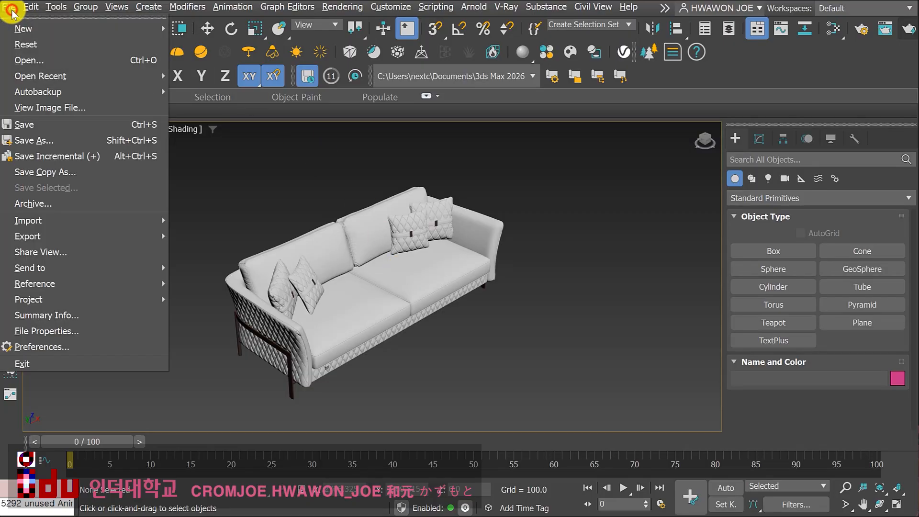
pyautogui.click(84, 140)
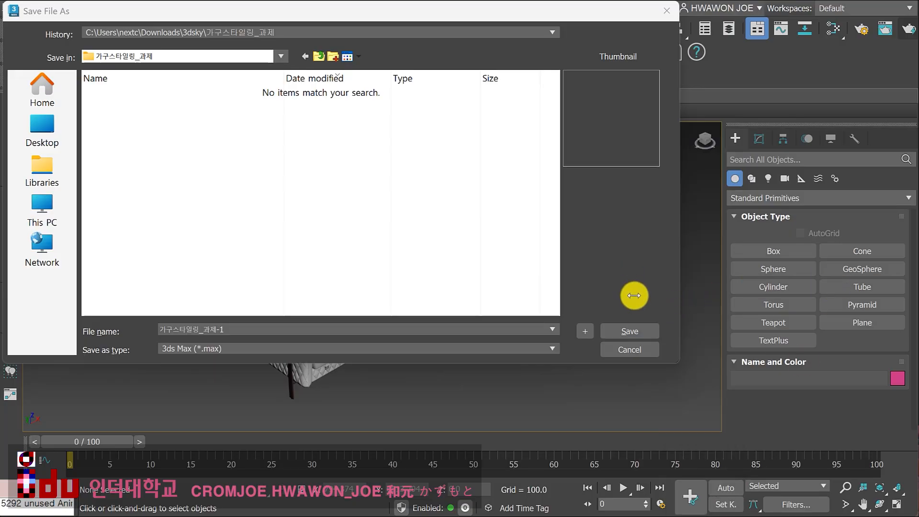
pyautogui.click(636, 335)
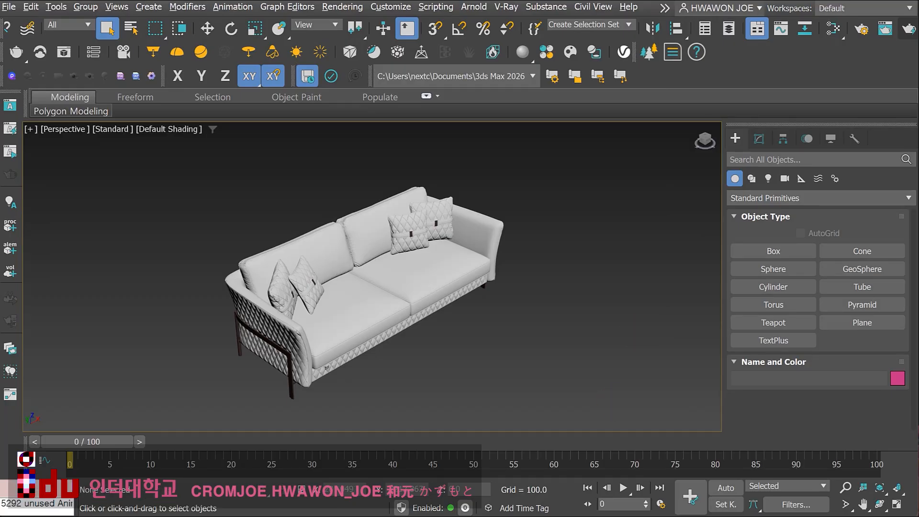
# Switch to File Explorer, check the saved scene file beside the bump and logo texture images, and return to 3ds Max.
pyautogui.hotkey('alt', 'Tab')
pyautogui.click(588, 303)
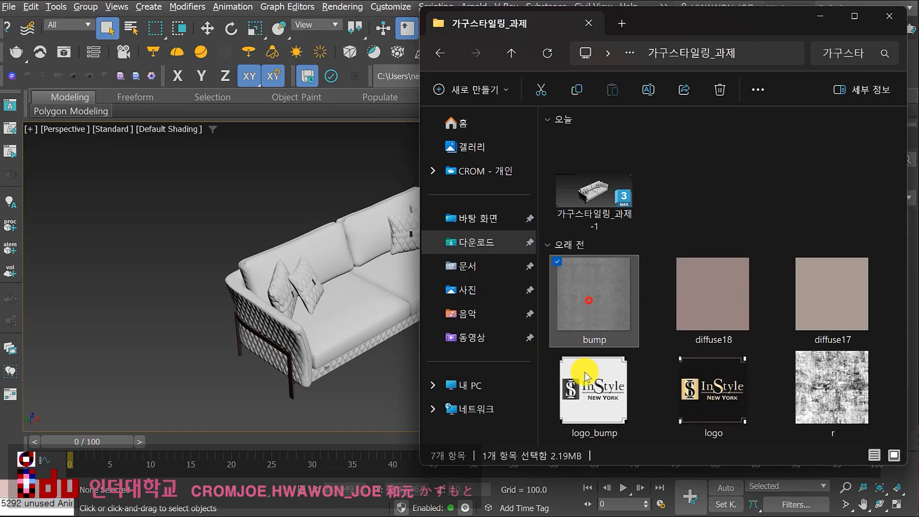
pyautogui.click(590, 195)
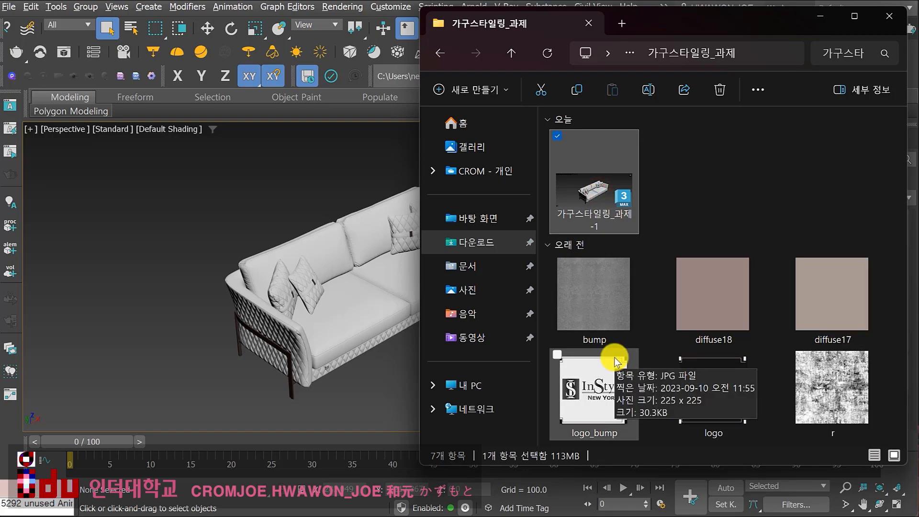
pyautogui.click(315, 205)
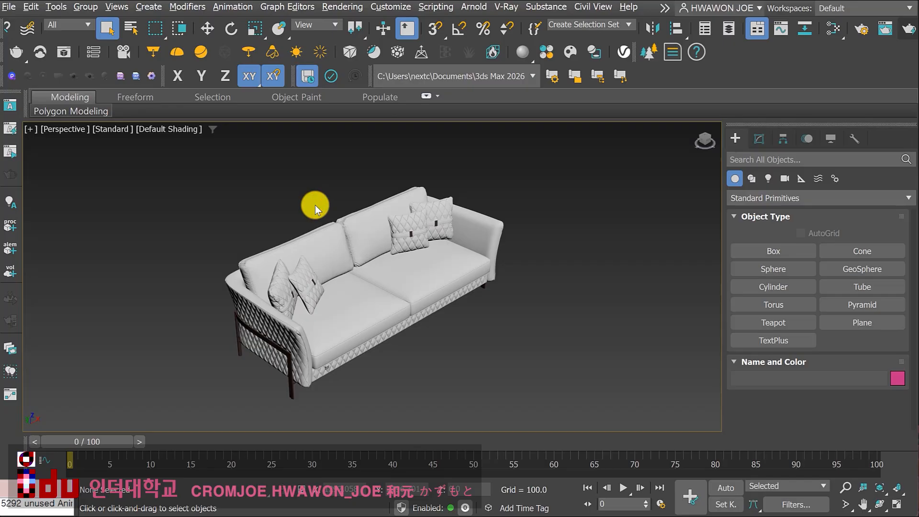
# Examine the sofa's mesh in wireframe and edged-faces display, restore default shading and inspect the sofa up close.
pyautogui.press('F3')
pyautogui.press('F3')
pyautogui.press('F4')
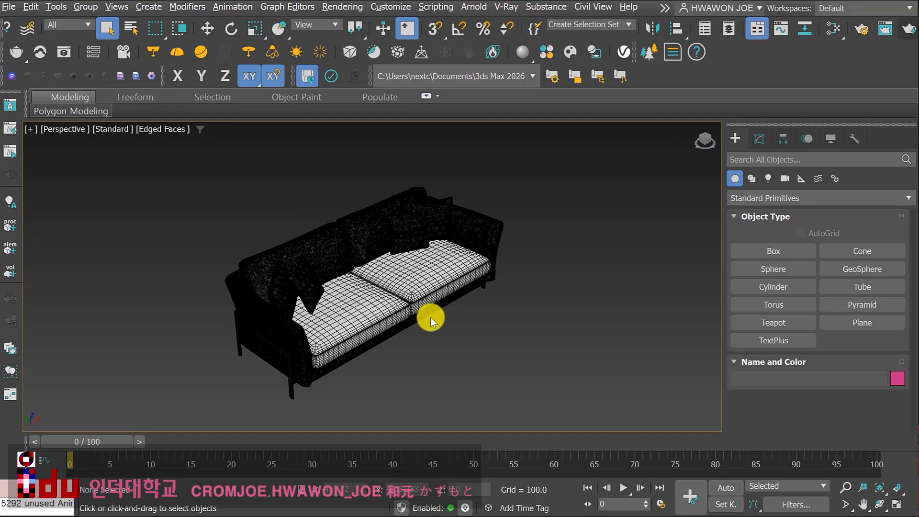
pyautogui.press('F4')
pyautogui.scroll(5, 388, 281)
pyautogui.scroll(-3, 380, 274)
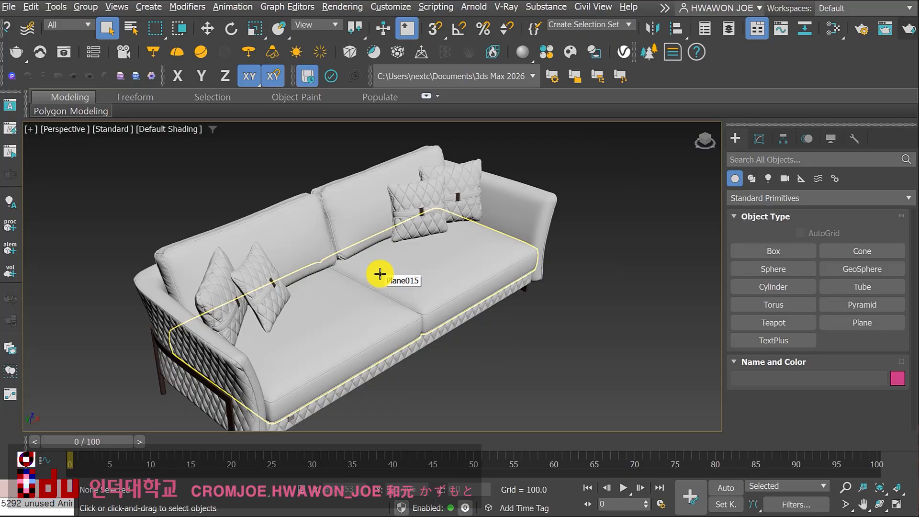
# Open the saved scene file 가구스타일링_과제-1 from the 가구스타일링_과제 folder.
pyautogui.click(10, 7)
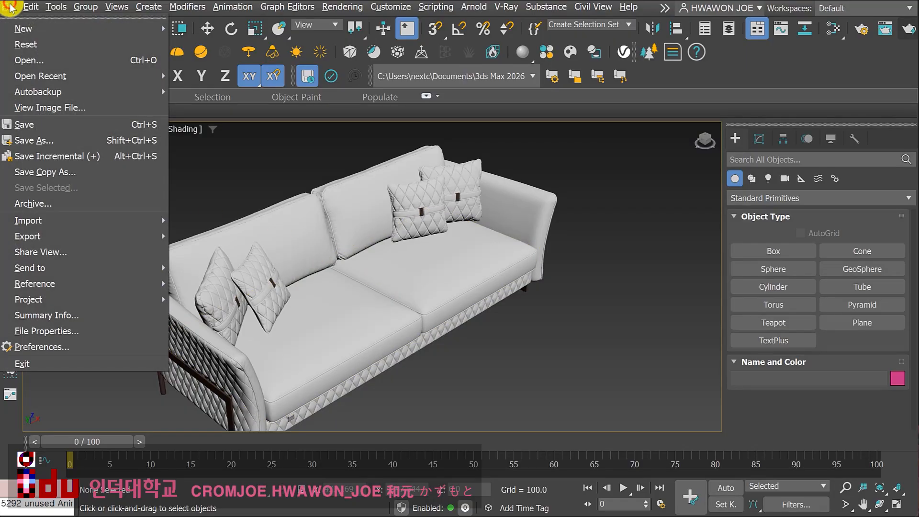
pyautogui.click(38, 61)
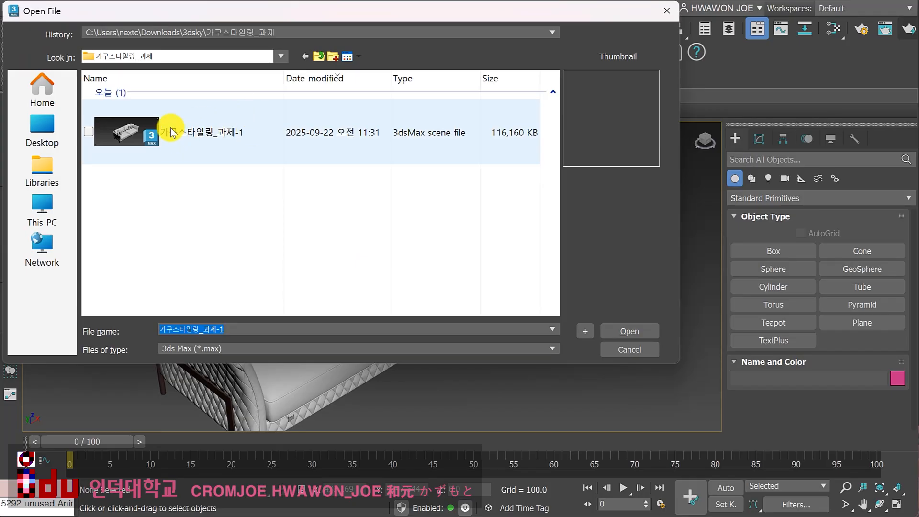
pyautogui.click(172, 128)
pyautogui.click(619, 329)
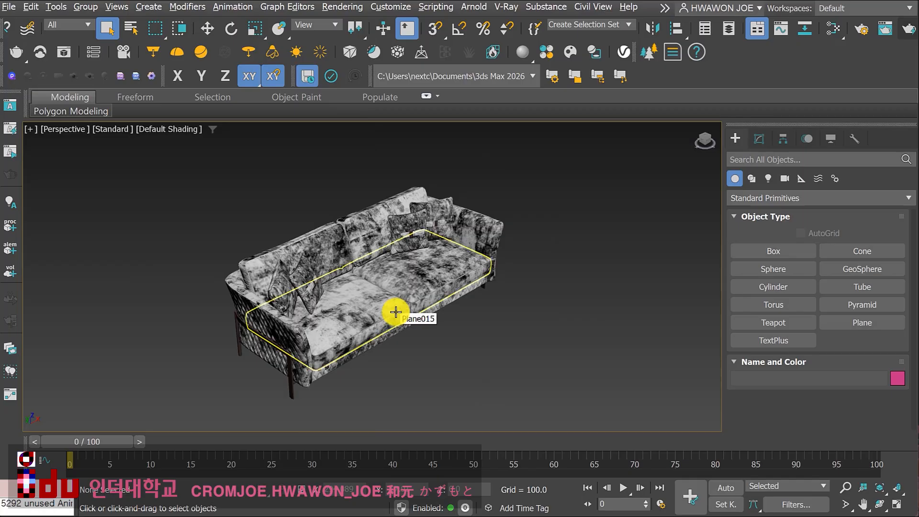
# Examine the textured sofa and select its back cushions, frame and seat one by one to check the separate parts.
pyautogui.scroll(5, 396, 313)
pyautogui.moveTo(303, 244); pyautogui.dragTo(340, 266, button='middle')
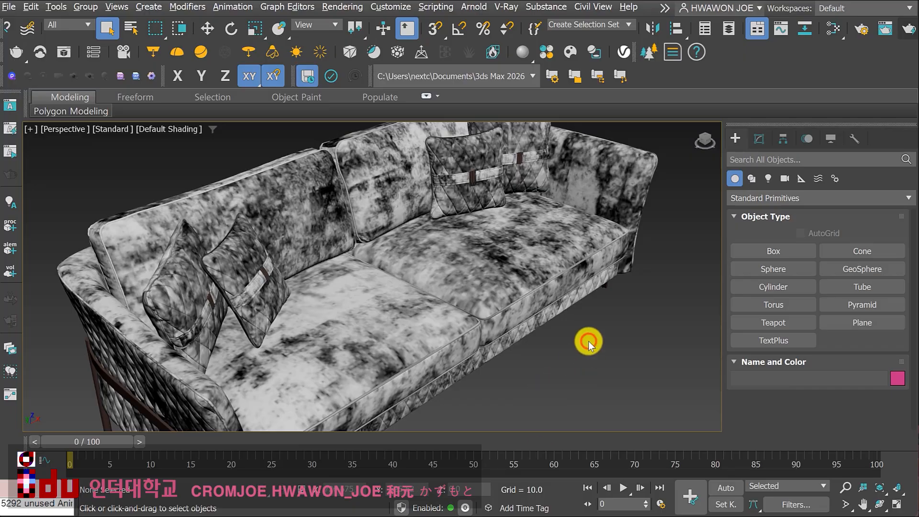
pyautogui.scroll(-5, 493, 268)
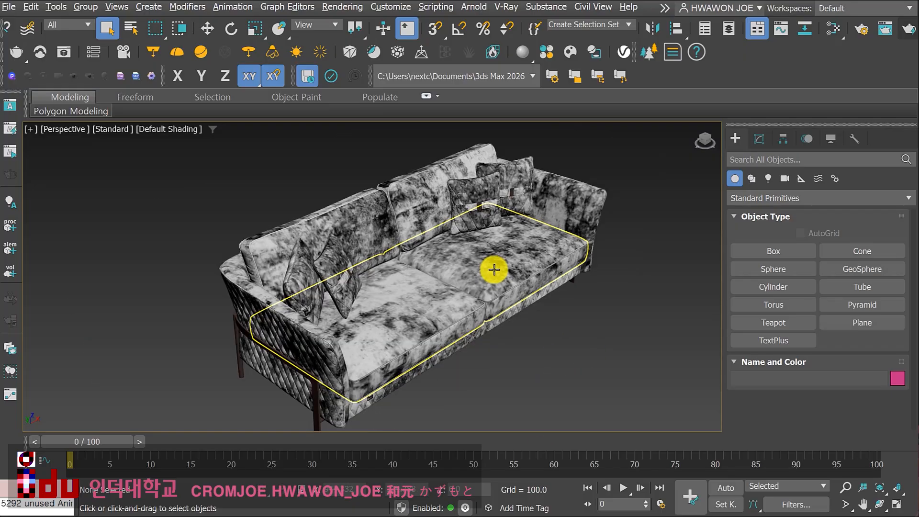
pyautogui.click(399, 240)
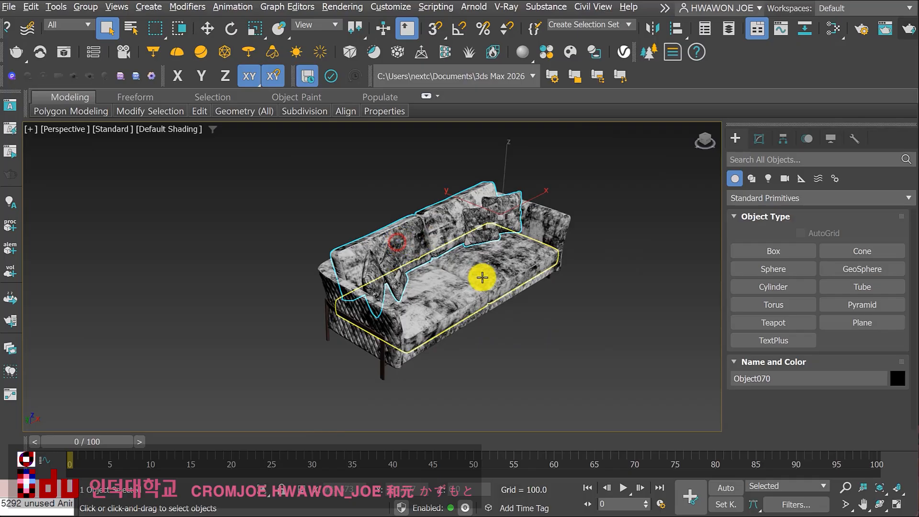
pyautogui.scroll(3, 498, 269)
pyautogui.click(574, 210)
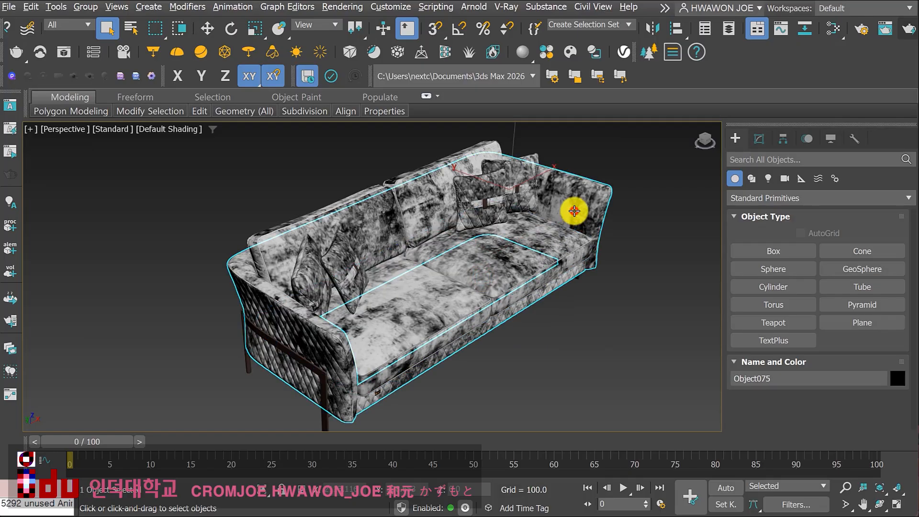
pyautogui.click(309, 272)
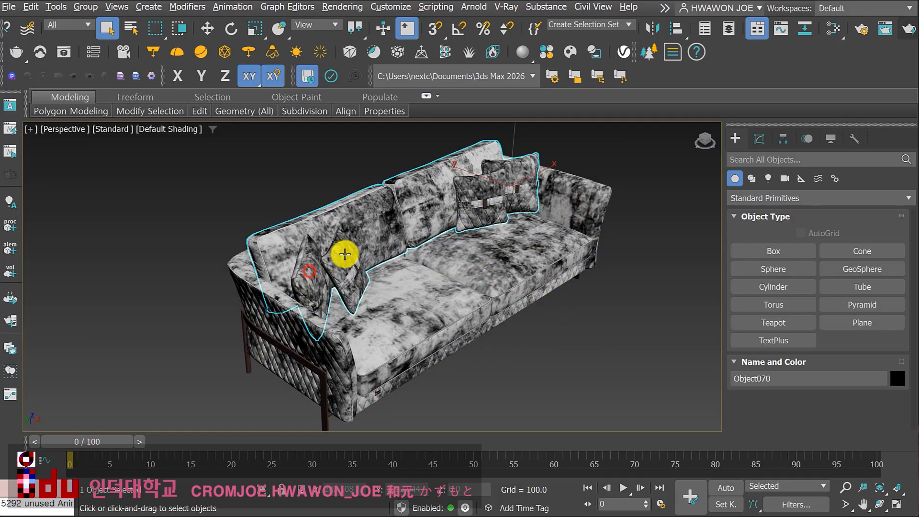
pyautogui.click(443, 288)
pyautogui.scroll(-2, 476, 308)
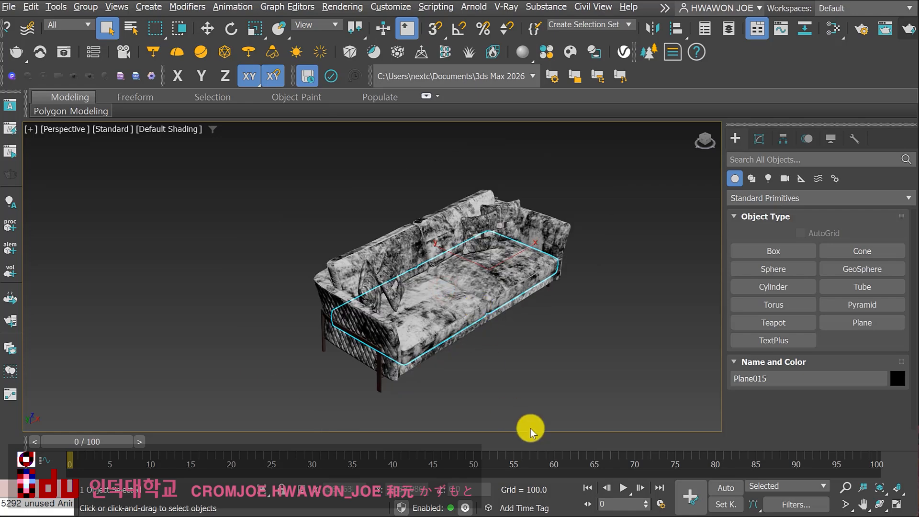
# Try out selecting all sofa parts with a selection region from opposite corners, clearing the selection each time.
pyautogui.moveTo(636, 398); pyautogui.dragTo(249, 159)
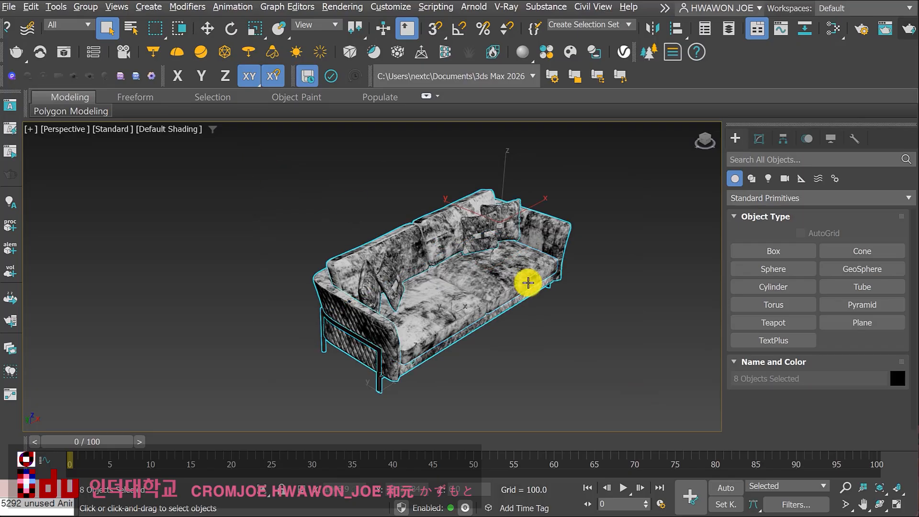
pyautogui.click(617, 318)
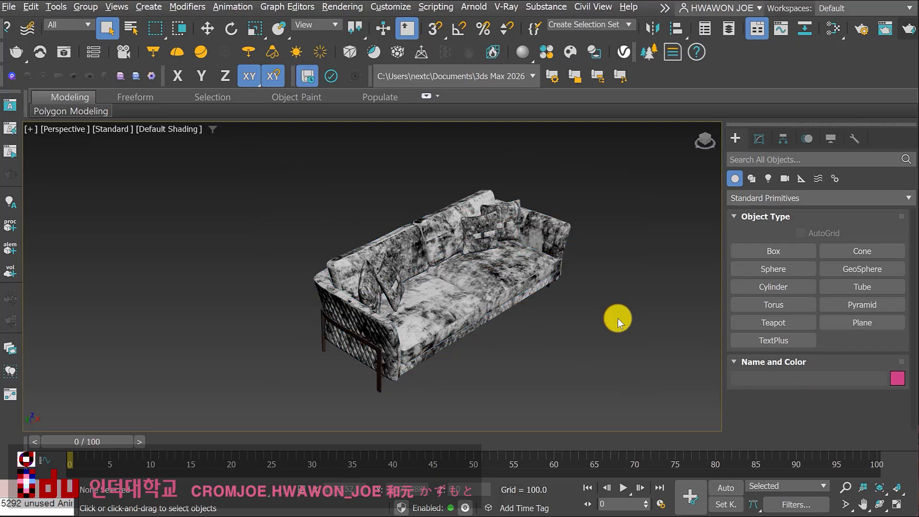
pyautogui.moveTo(254, 169); pyautogui.dragTo(618, 405)
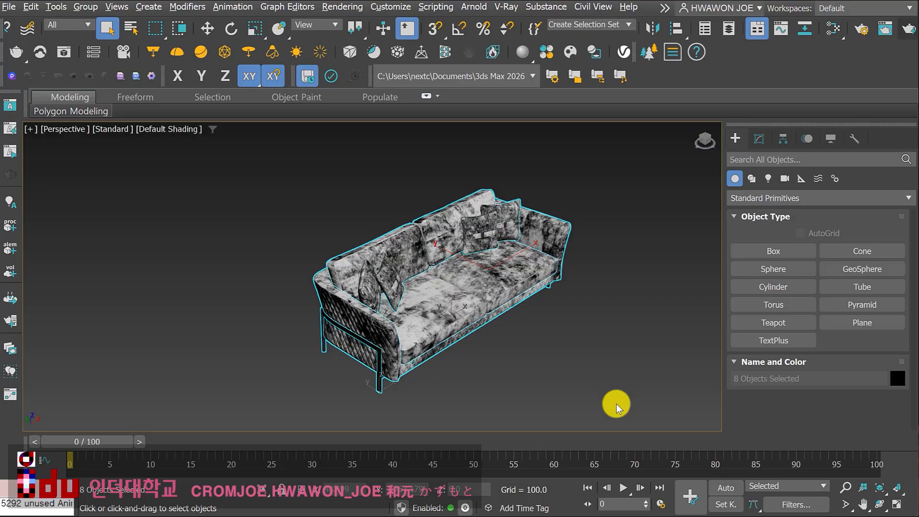
pyautogui.click(564, 383)
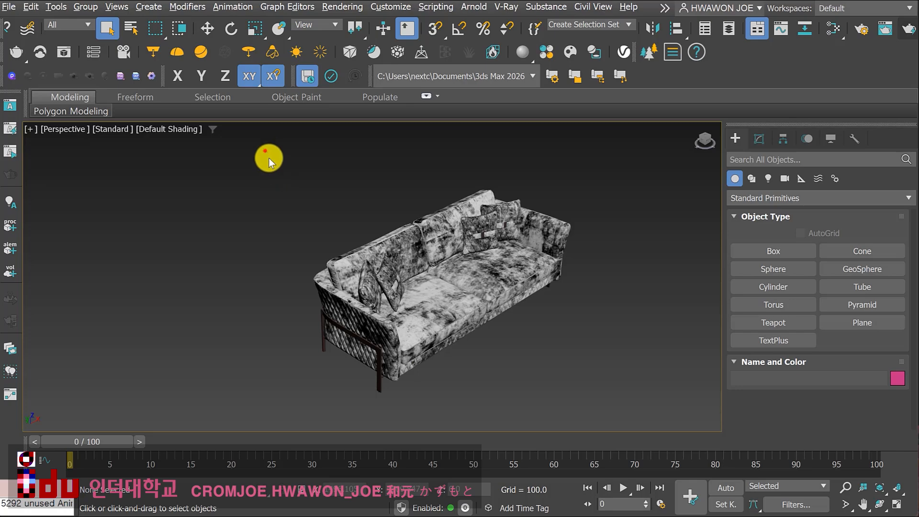
pyautogui.moveTo(264, 150); pyautogui.dragTo(641, 411)
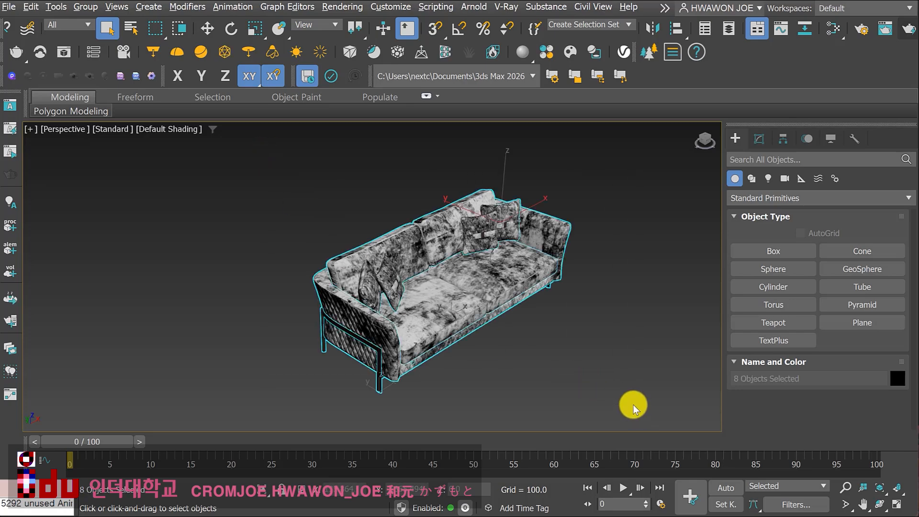
pyautogui.click(614, 387)
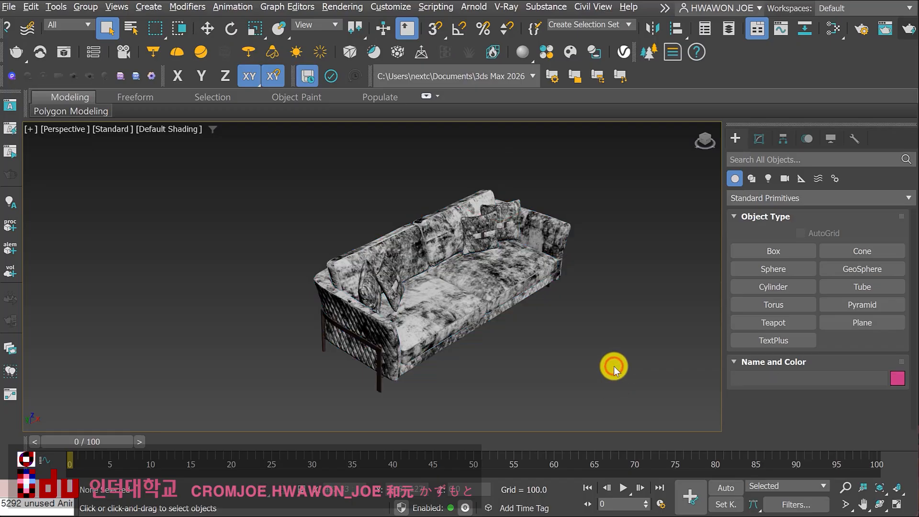
pyautogui.moveTo(274, 155); pyautogui.dragTo(644, 435)
pyautogui.click(632, 380)
# Select all the sofa parts and combine them into a group named sofa.
pyautogui.moveTo(266, 157); pyautogui.dragTo(665, 440)
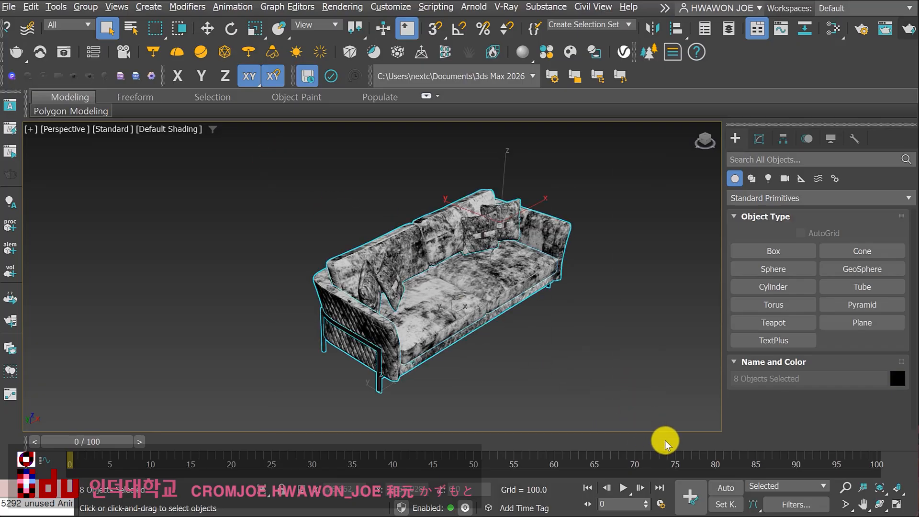
pyautogui.click(85, 8)
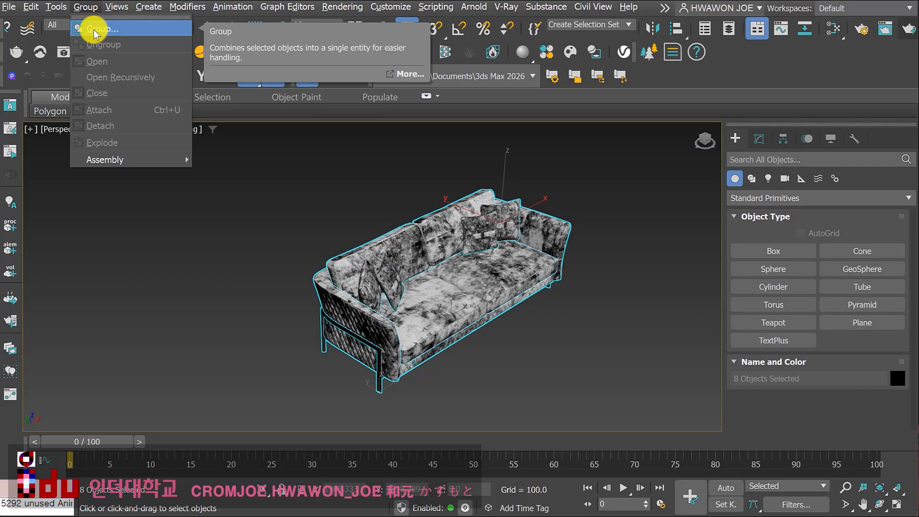
pyautogui.click(93, 30)
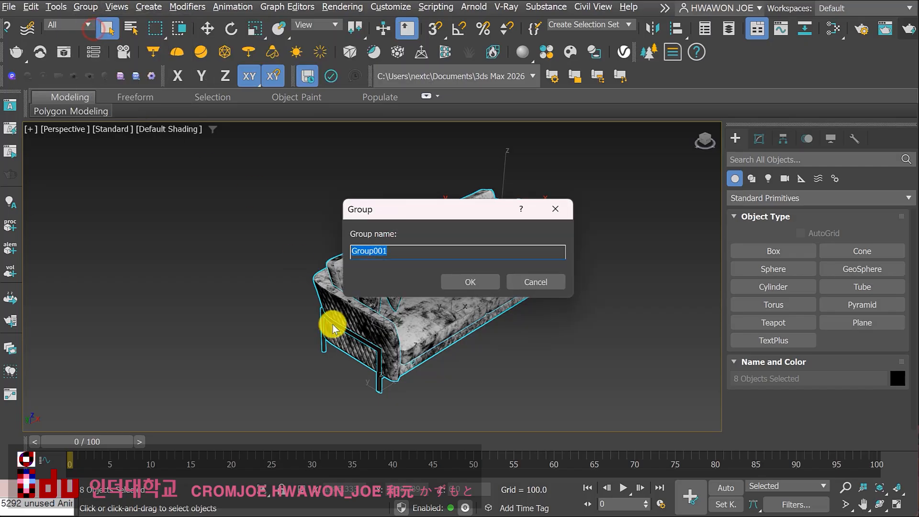
pyautogui.click(396, 250)
pyautogui.moveTo(418, 250); pyautogui.dragTo(292, 252)
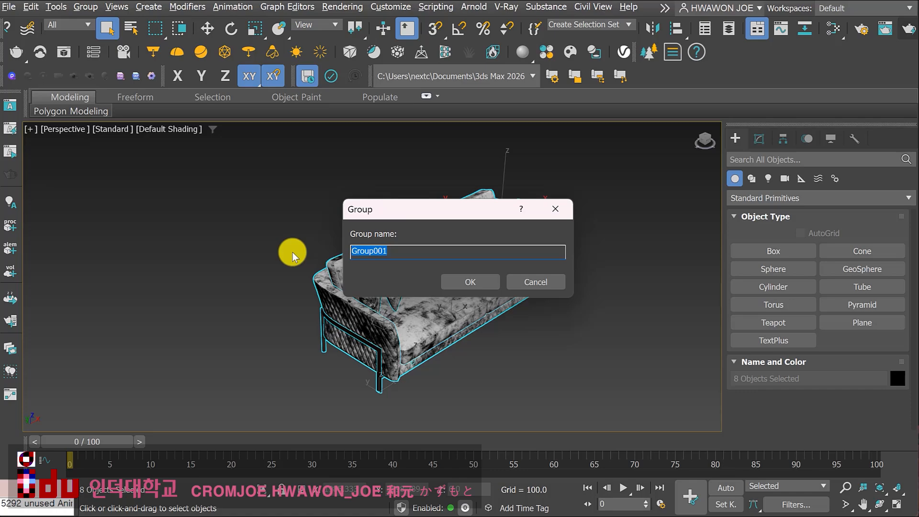
pyautogui.write('sofa')
pyautogui.click(465, 284)
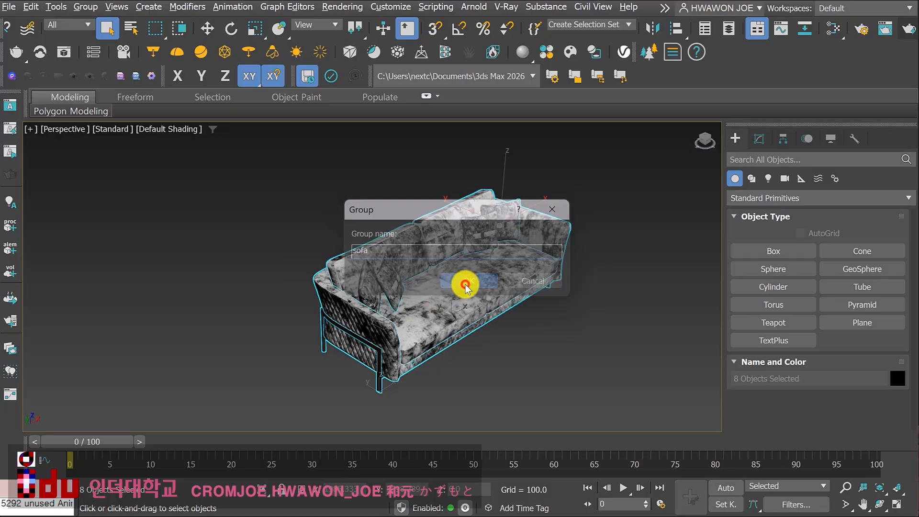
# Move the sofa group a short distance in the Perspective view as one object and deselect it.
pyautogui.click(623, 363)
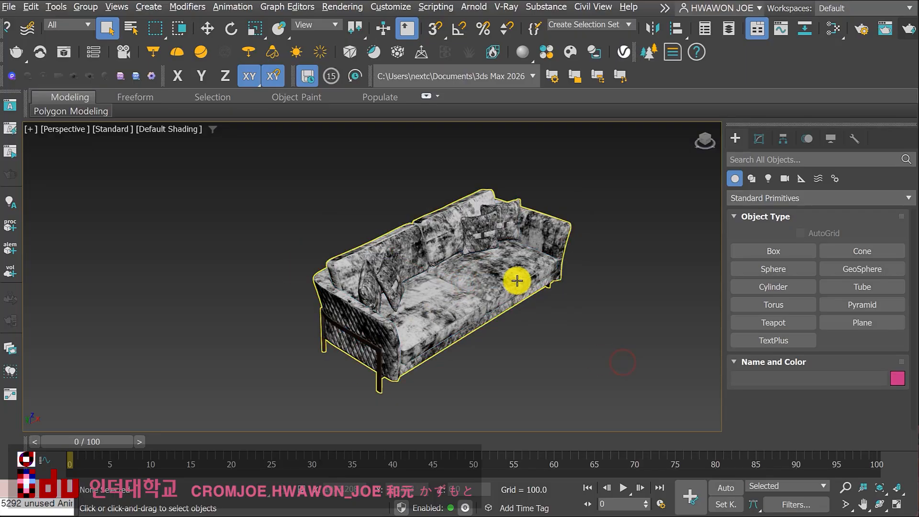
pyautogui.click(517, 281)
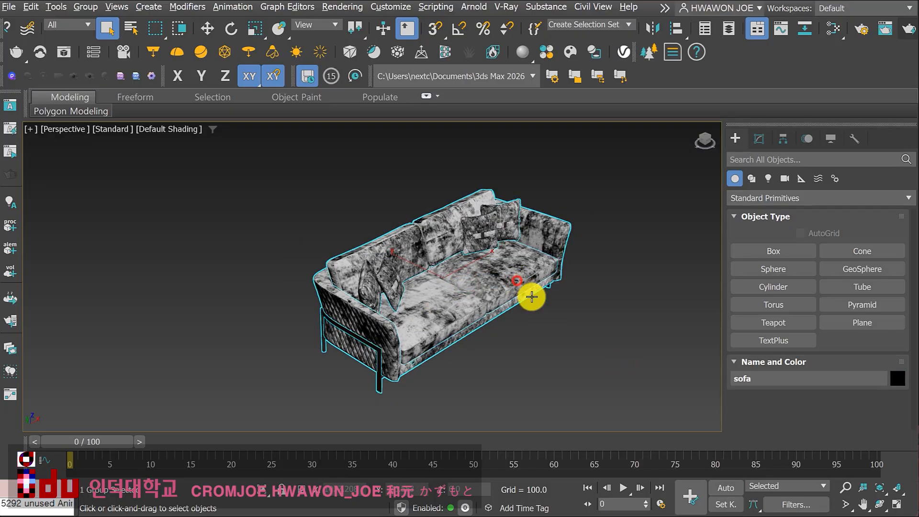
pyautogui.click(206, 27)
pyautogui.moveTo(430, 294); pyautogui.dragTo(396, 279)
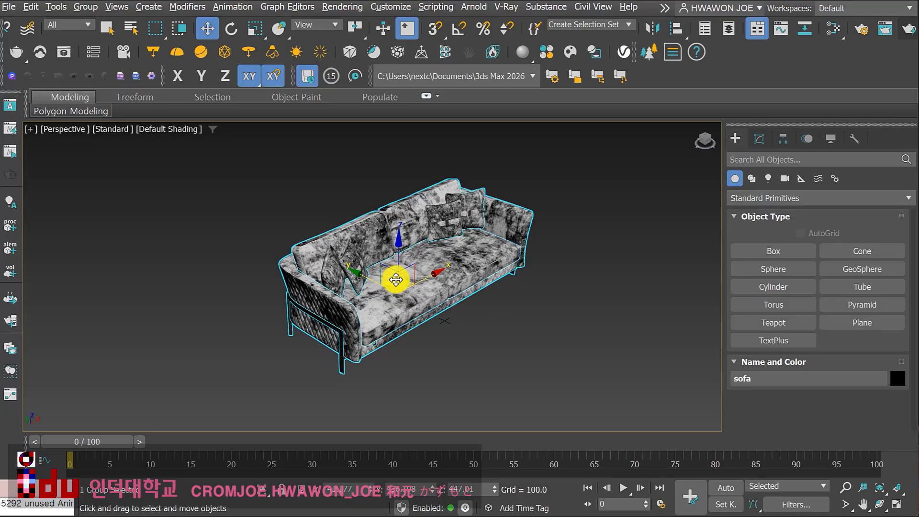
pyautogui.click(495, 367)
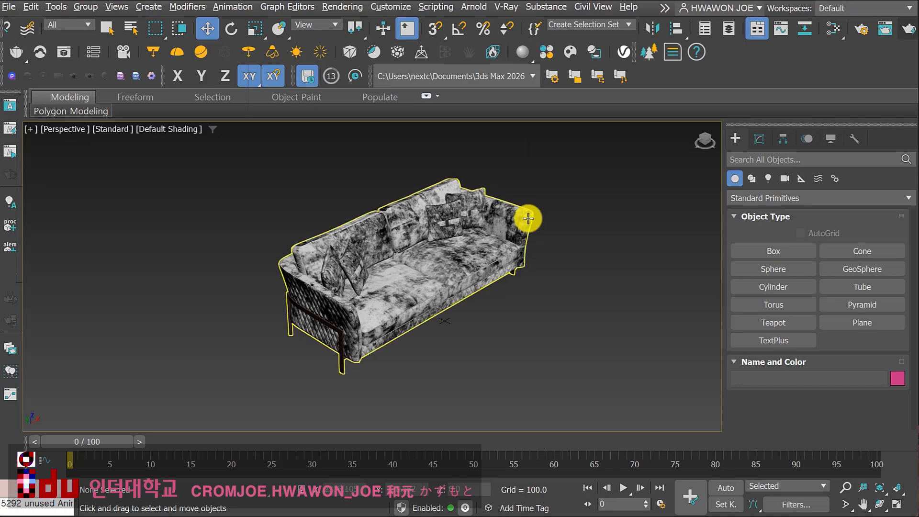
# Show the Layer Explorer beside the viewport and make it slightly narrower.
pyautogui.click(726, 29)
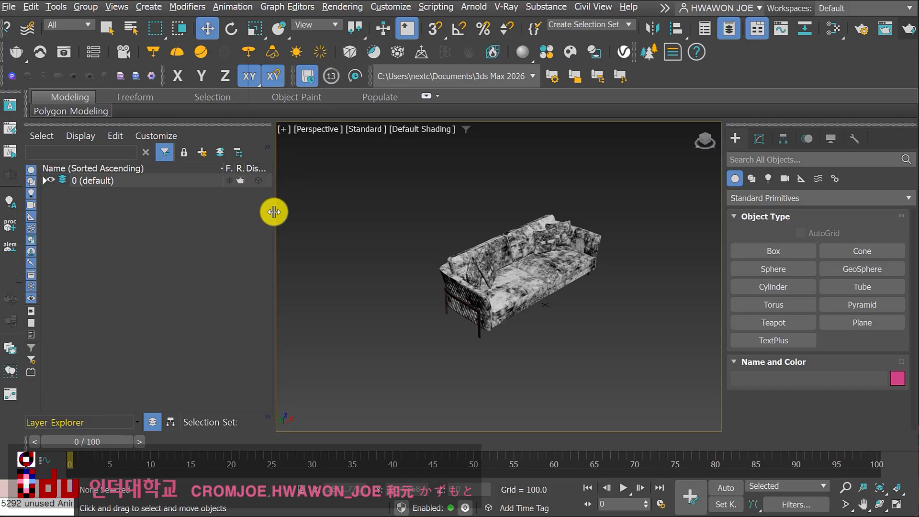
pyautogui.moveTo(273, 212); pyautogui.dragTo(295, 217)
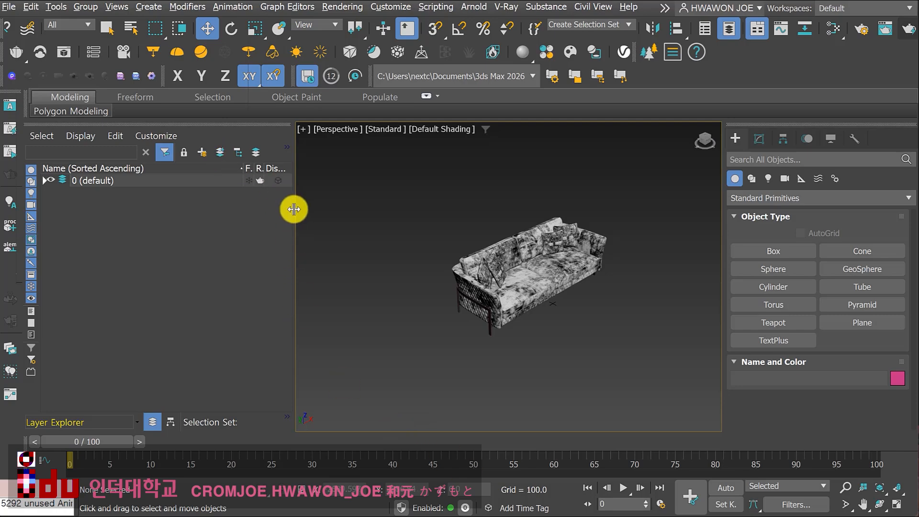
pyautogui.moveTo(293, 208); pyautogui.dragTo(263, 209)
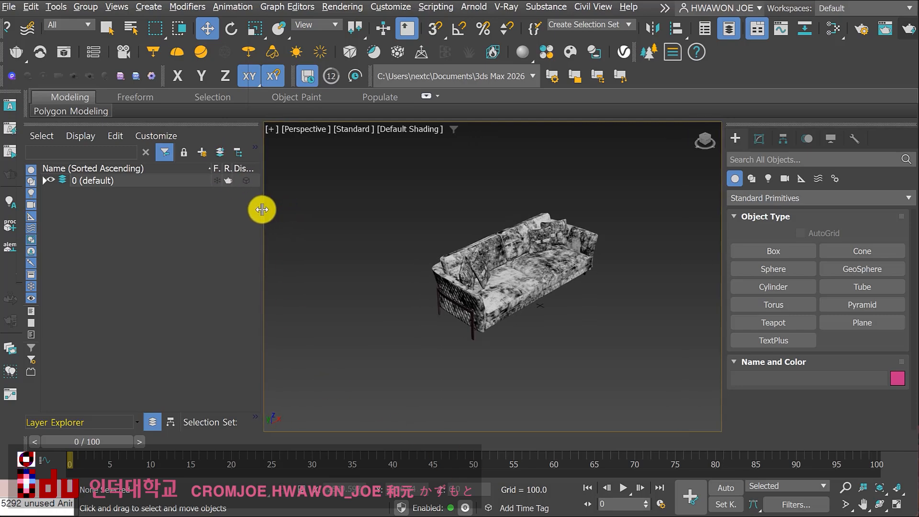
# Create a new layer in the Layer Explorer and name it sofa.
pyautogui.click(368, 258)
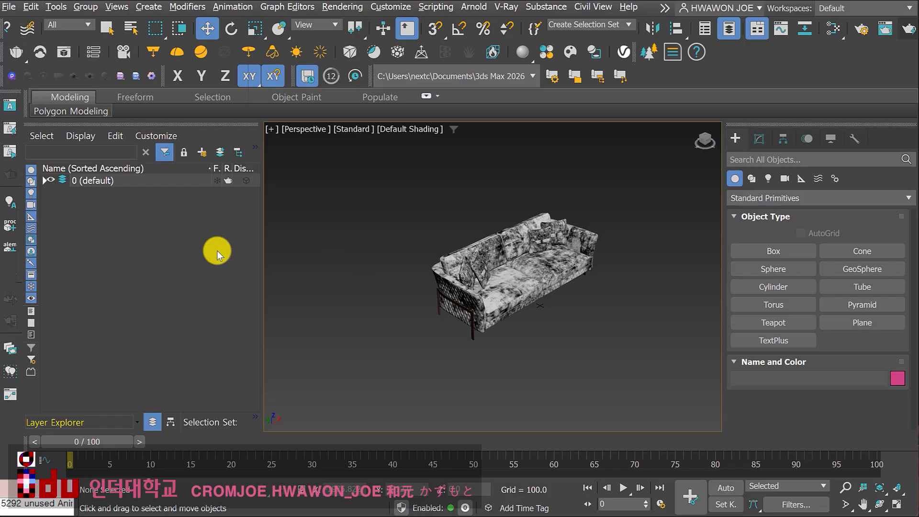
pyautogui.click(216, 250)
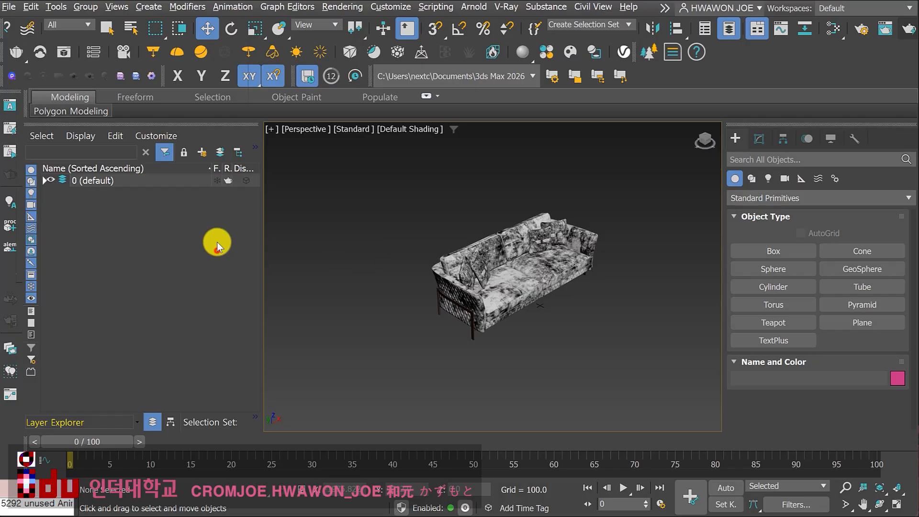
pyautogui.click(201, 153)
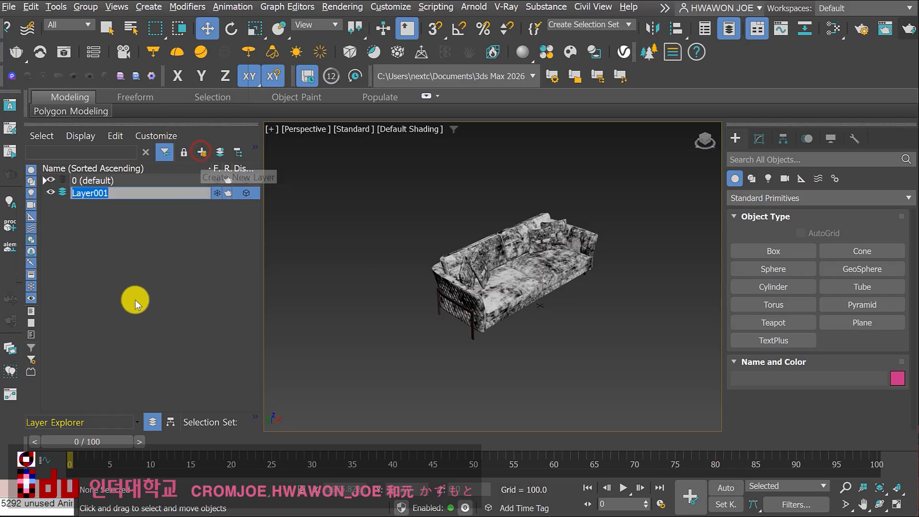
pyautogui.write('sofa')
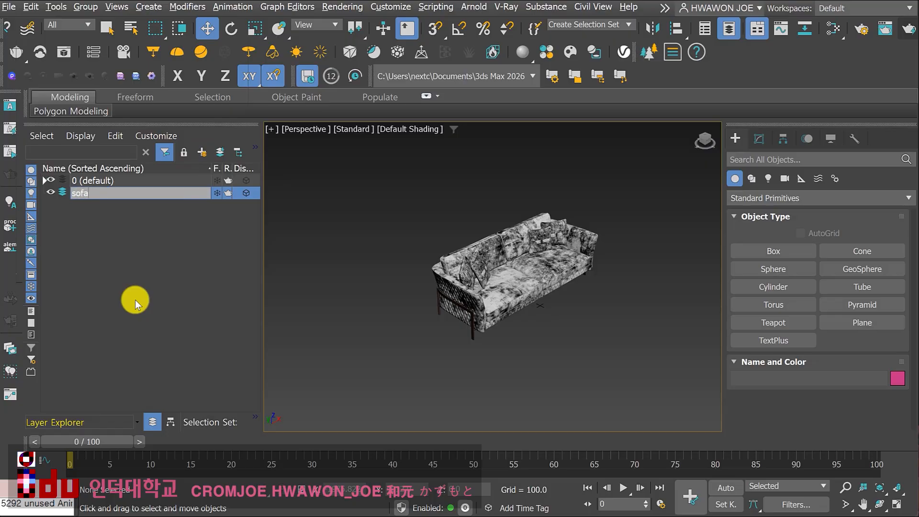
pyautogui.press('Return')
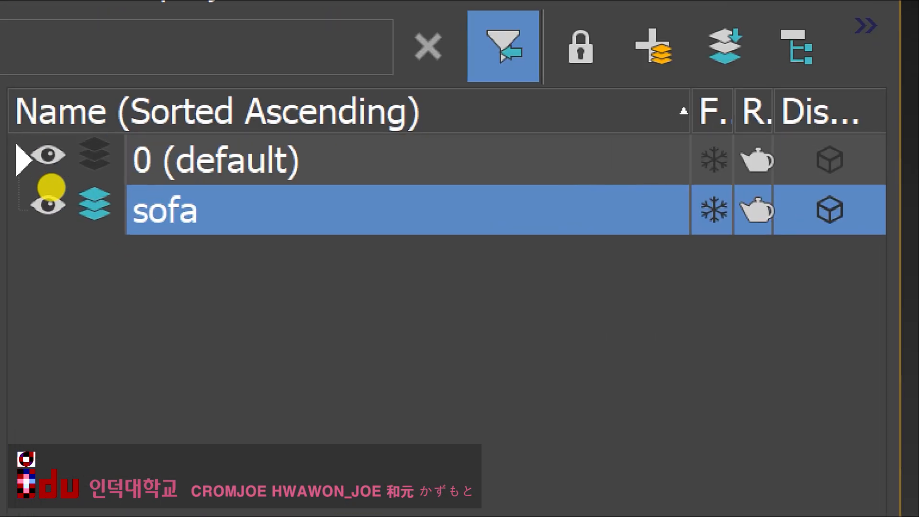
pyautogui.click(52, 187)
pyautogui.moveTo(68, 242)
pyautogui.mouseDown()
pyautogui.moveTo(89, 240)
pyautogui.moveTo(113, 214)
pyautogui.moveTo(109, 173)
pyautogui.moveTo(69, 242)
pyautogui.mouseUp()
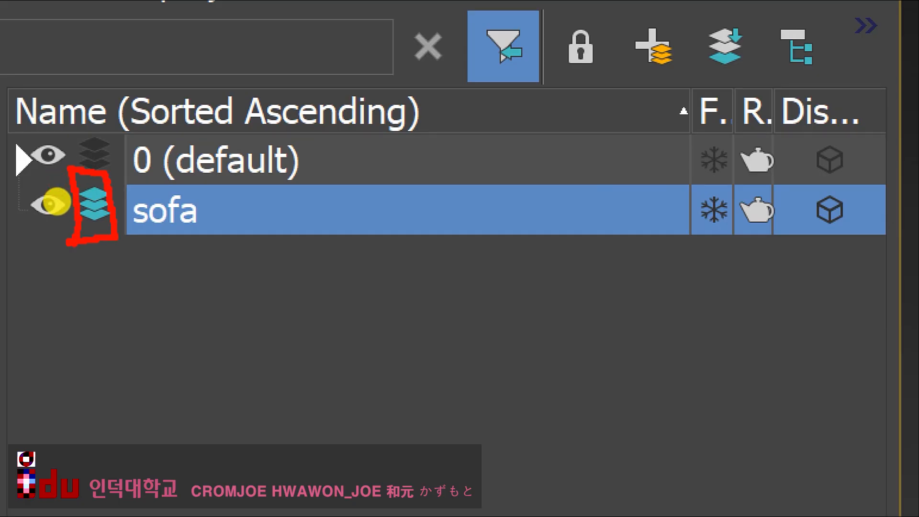
pyautogui.moveTo(187, 190); pyautogui.dragTo(180, 203)
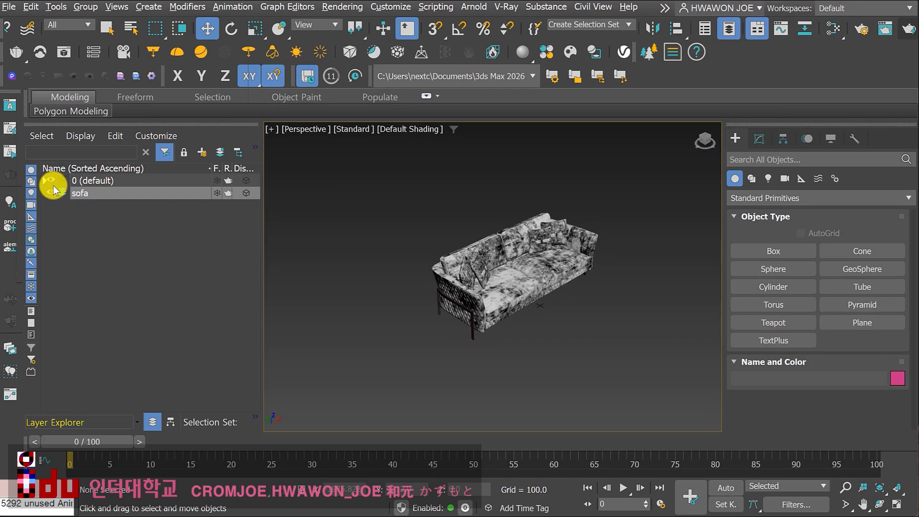
# Make the sofa layer active, add the sofa group to it and clear the selection.
pyautogui.click(64, 192)
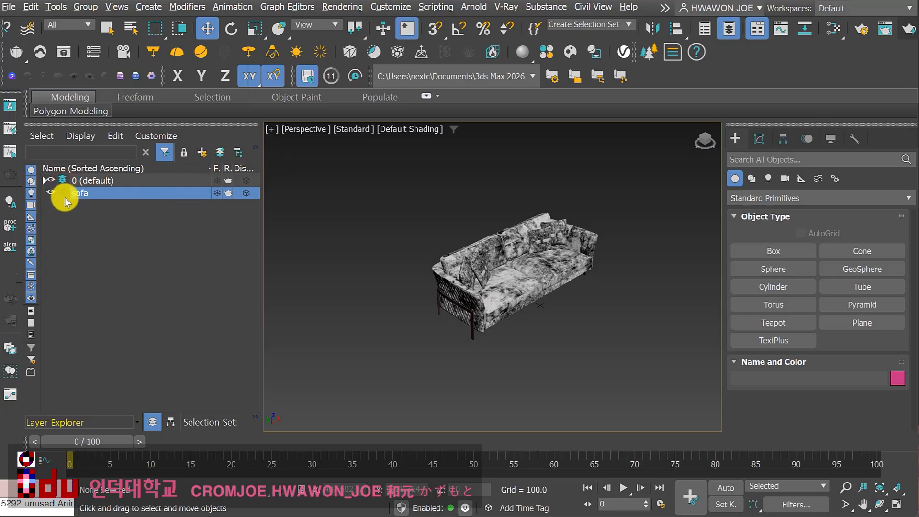
pyautogui.click(61, 181)
pyautogui.click(61, 193)
pyautogui.click(493, 288)
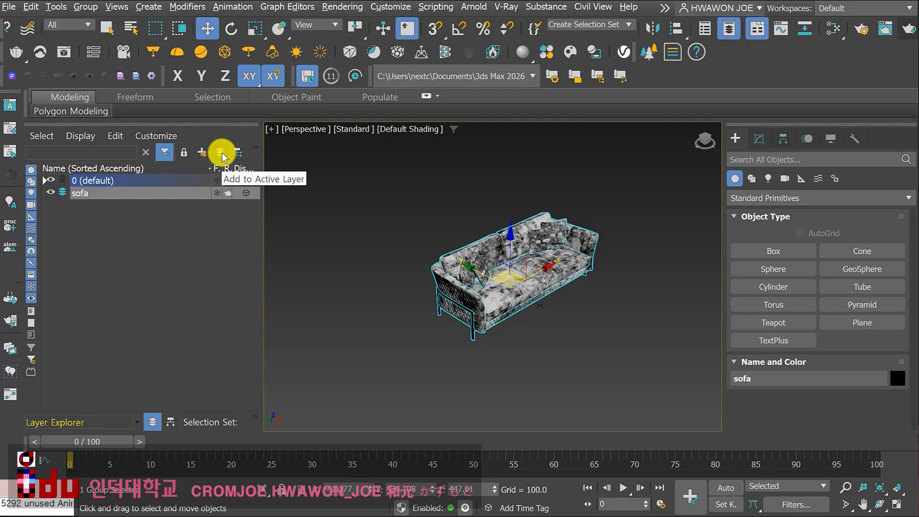
pyautogui.click(138, 190)
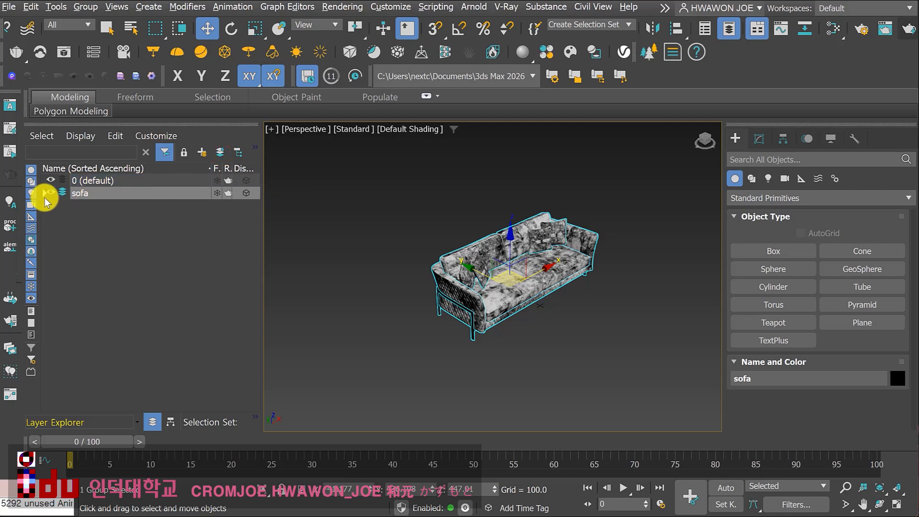
pyautogui.click(44, 193)
pyautogui.click(44, 193)
pyautogui.click(73, 235)
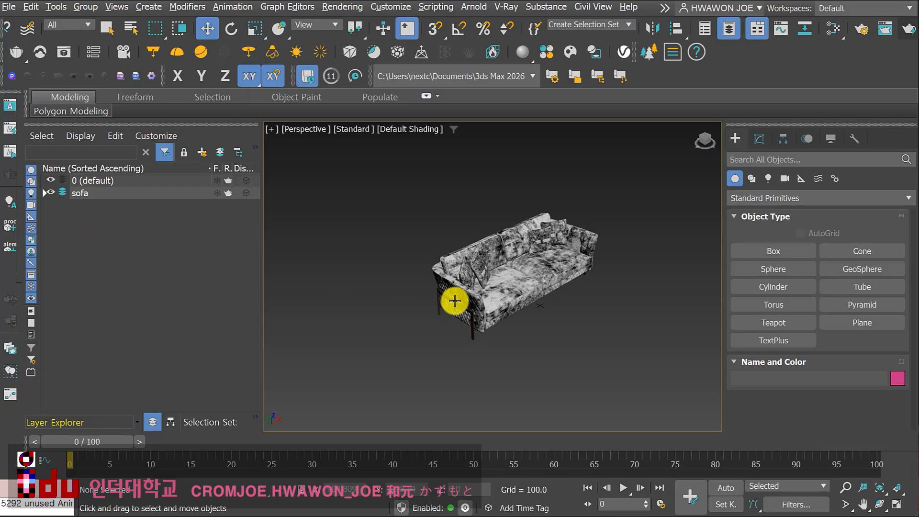
# Create a teapot beside the sofa in the Perspective view and put it in a new layer with the default name.
pyautogui.click(773, 251)
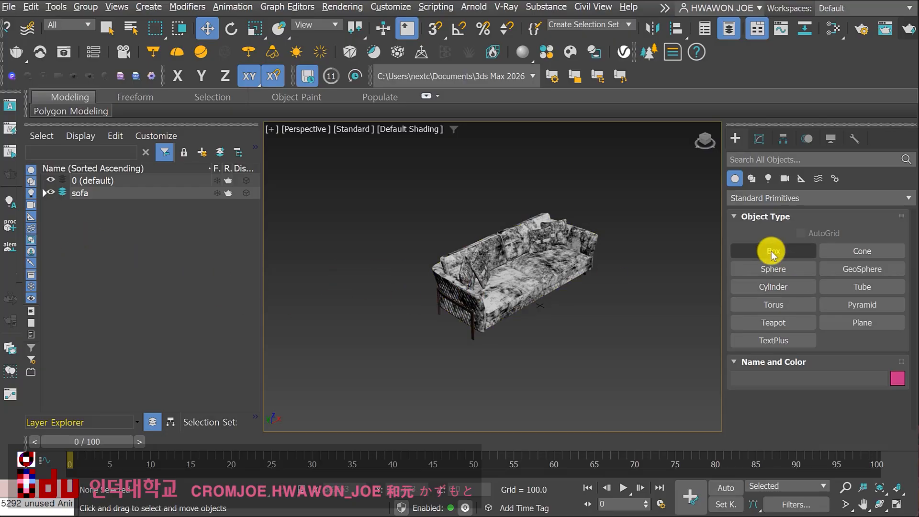
pyautogui.click(780, 325)
pyautogui.moveTo(371, 297)
pyautogui.mouseDown()
pyautogui.moveTo(351, 283)
pyautogui.moveTo(358, 289)
pyautogui.mouseUp()
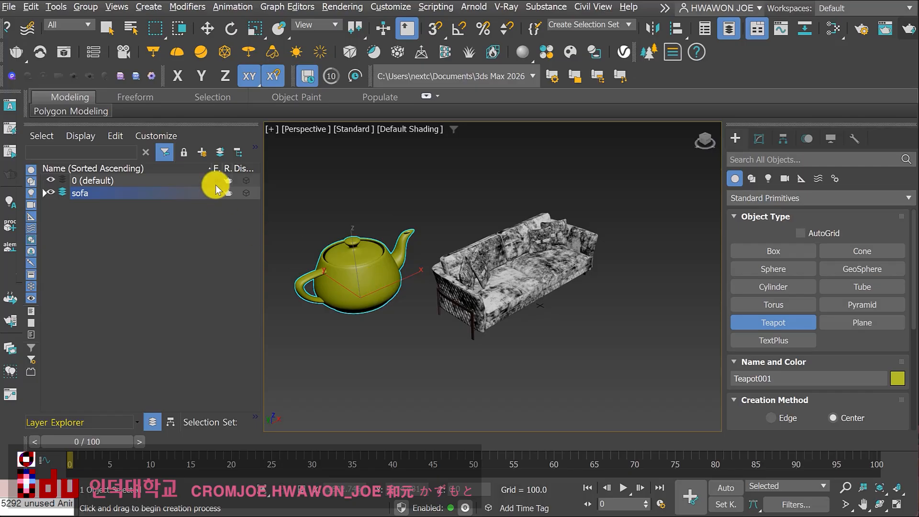
pyautogui.click(204, 154)
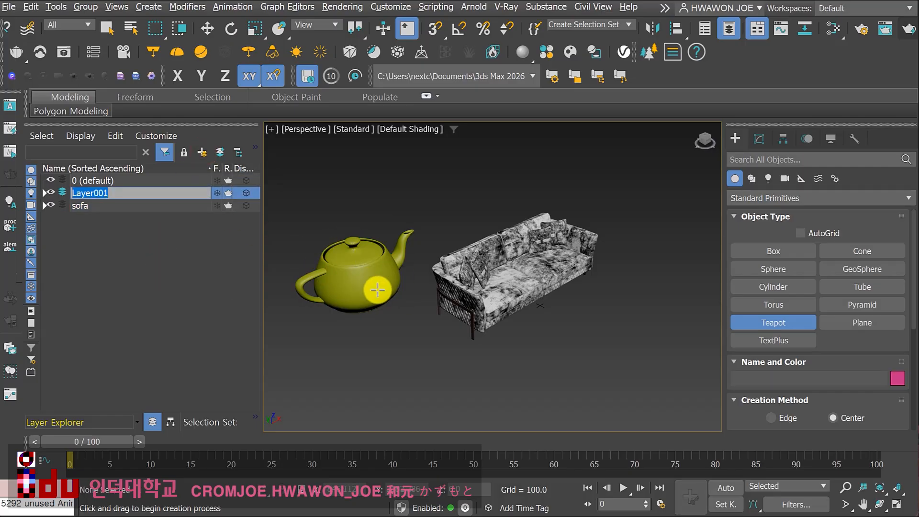
pyautogui.click(82, 252)
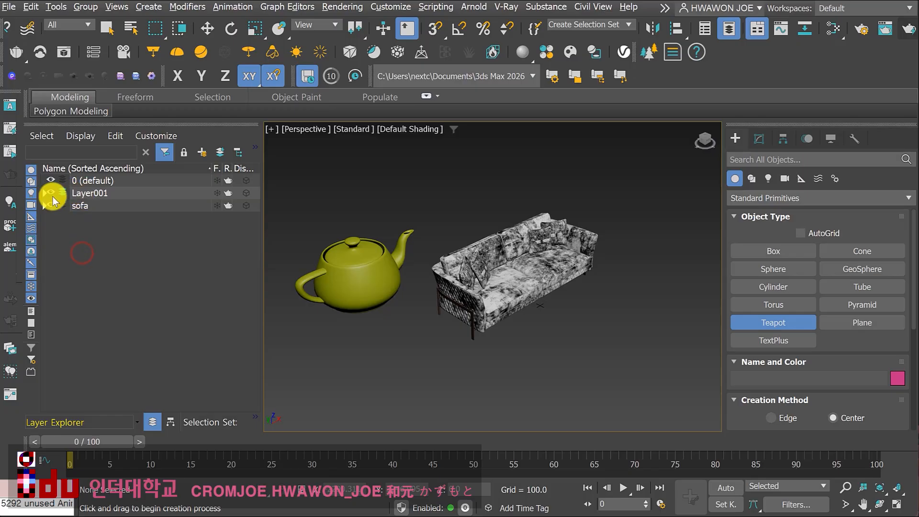
# Try hiding and showing the teapot's layer several times, leaving it visible.
pyautogui.click(50, 192)
pyautogui.click(50, 193)
pyautogui.click(51, 193)
pyautogui.click(51, 193)
pyautogui.click(50, 193)
pyautogui.click(49, 193)
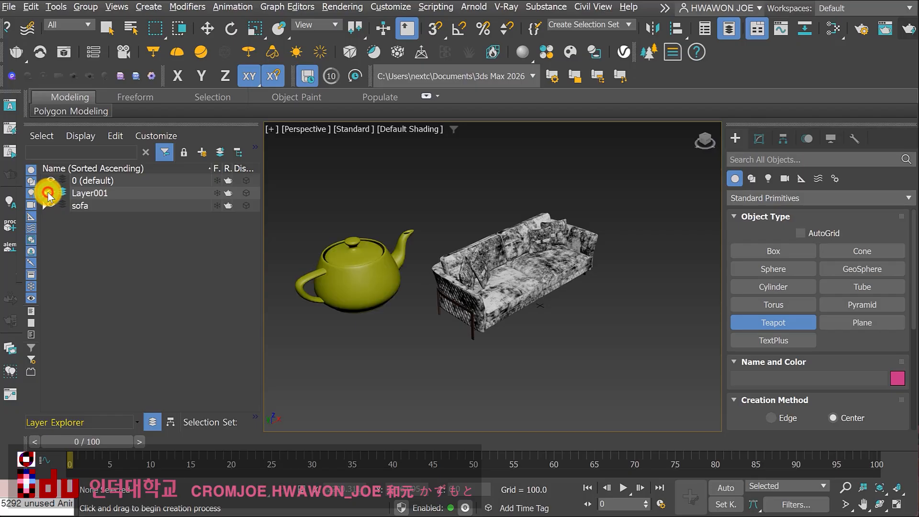
pyautogui.click(50, 193)
pyautogui.click(50, 194)
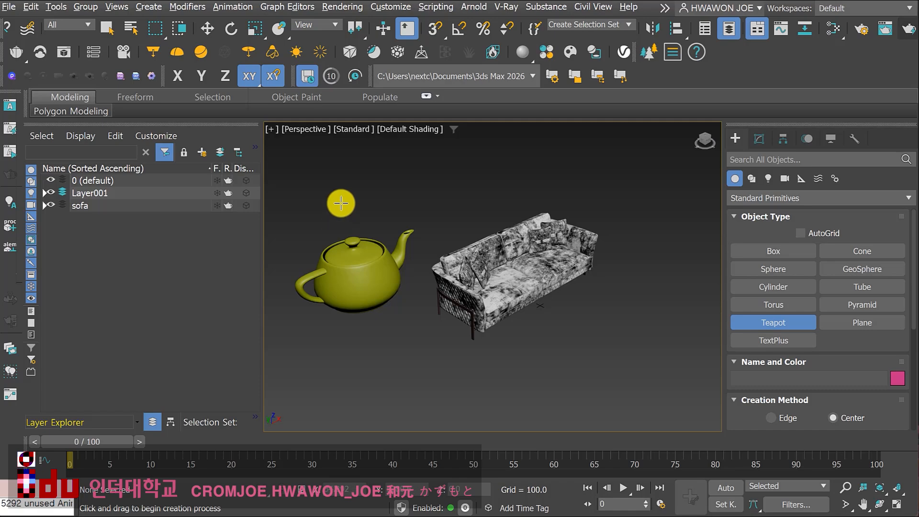
# Delete the teapot from the Perspective view.
pyautogui.click(207, 29)
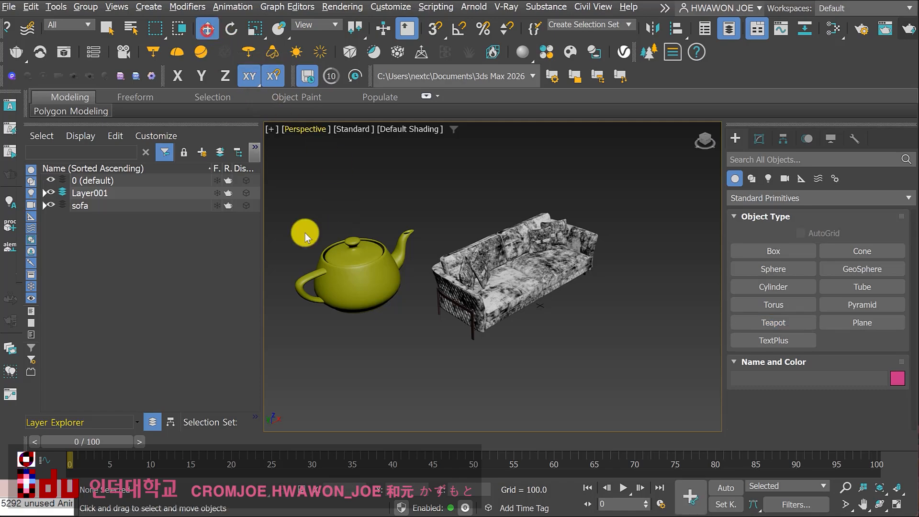
pyautogui.click(345, 286)
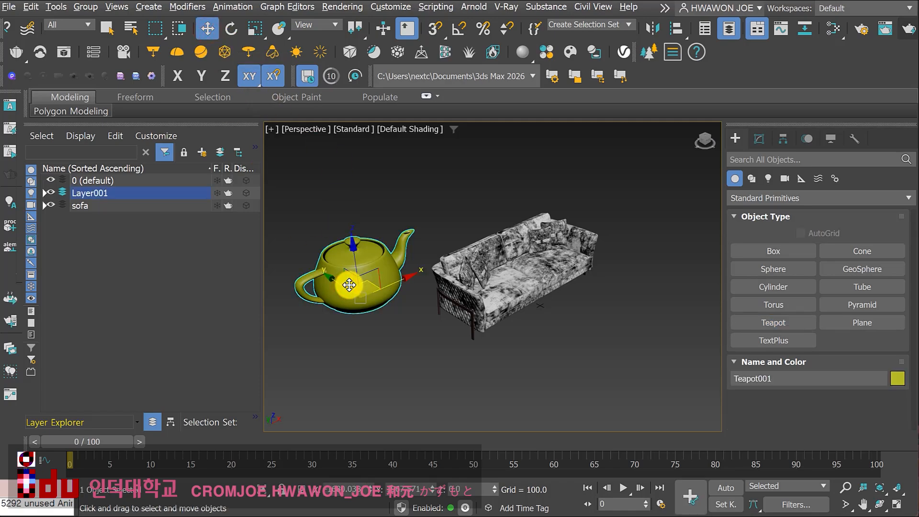
pyautogui.press('Delete')
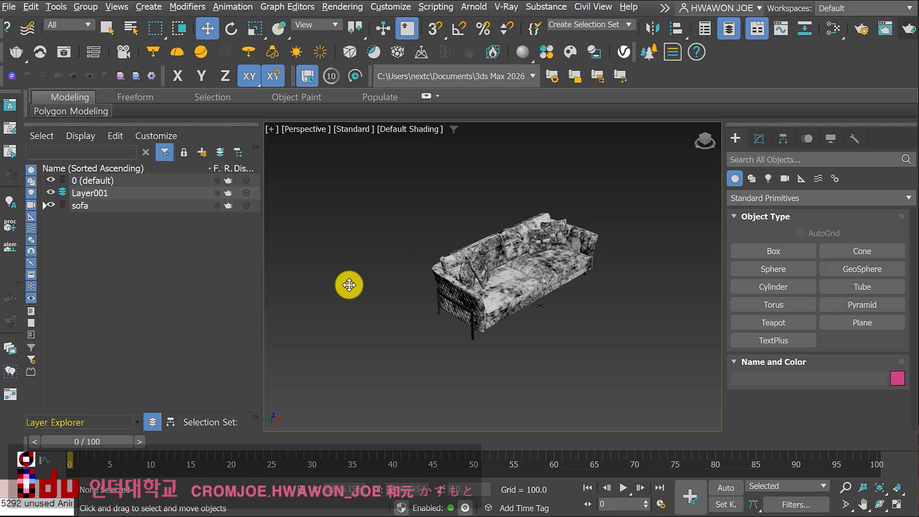
# Delete the empty layer Layer001 from the Layer Explorer.
pyautogui.click(90, 192)
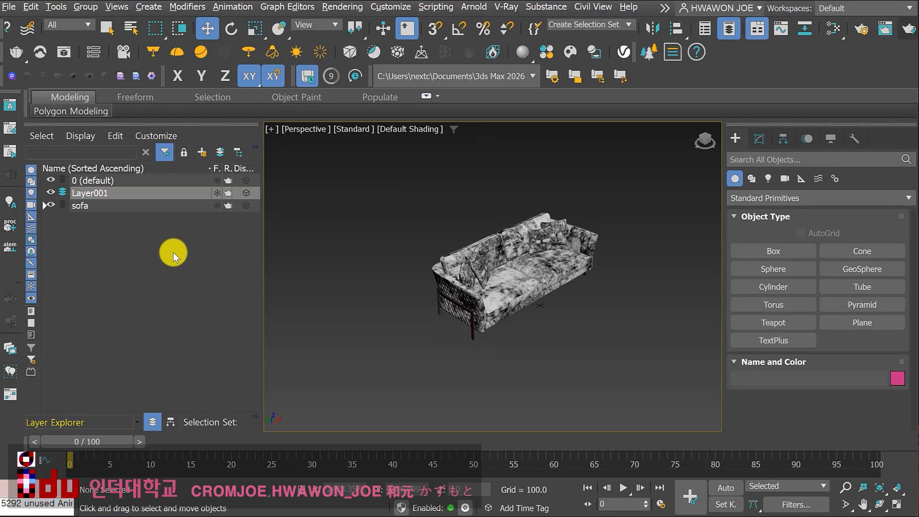
pyautogui.click(102, 192)
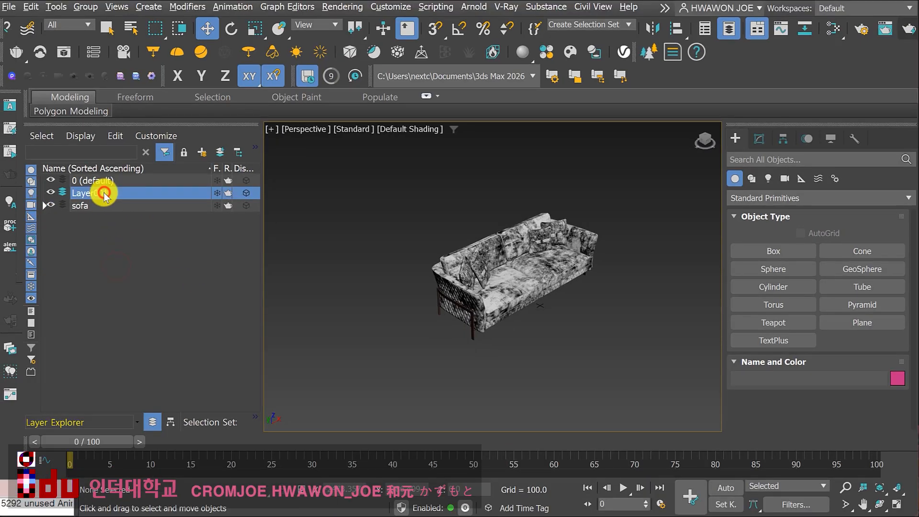
pyautogui.rightClick(105, 193)
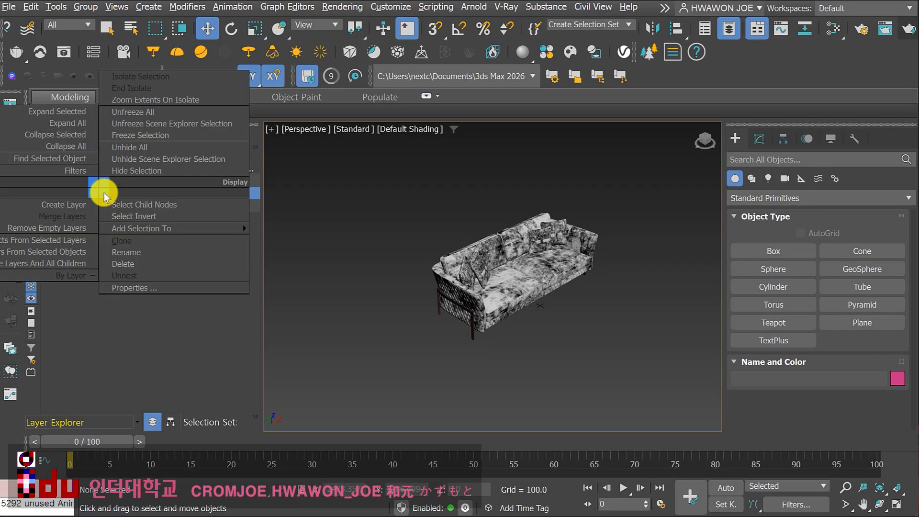
pyautogui.click(154, 262)
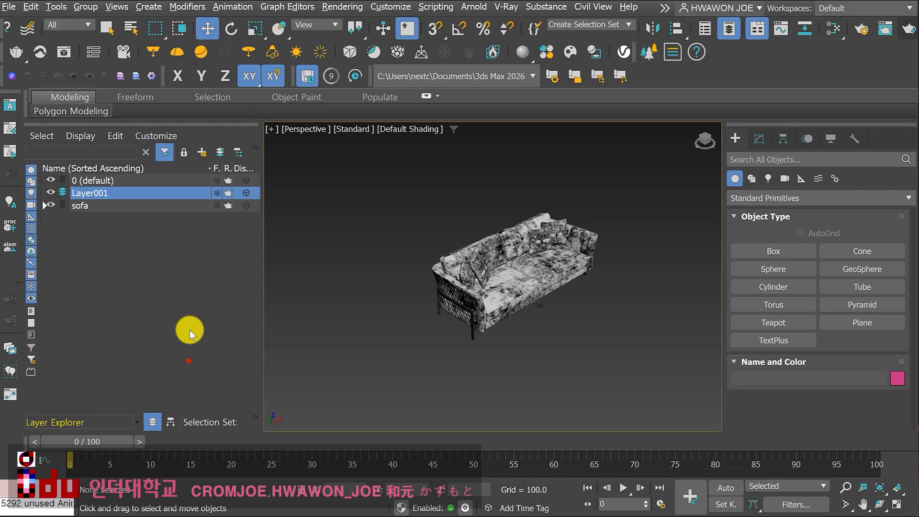
pyautogui.rightClick(125, 195)
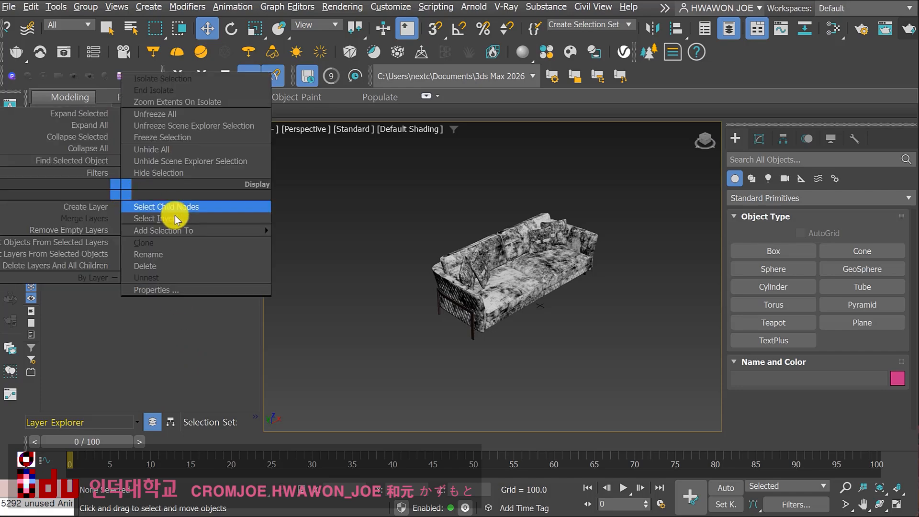
pyautogui.click(187, 263)
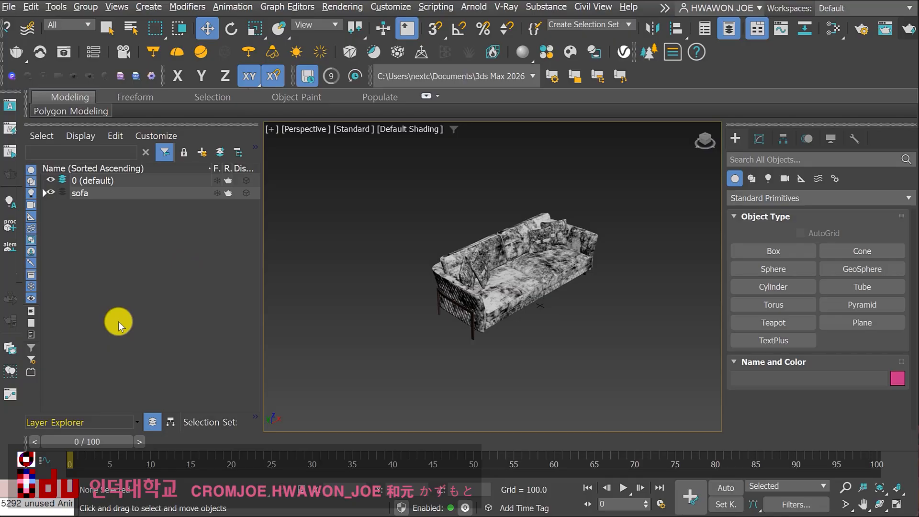
pyautogui.click(105, 193)
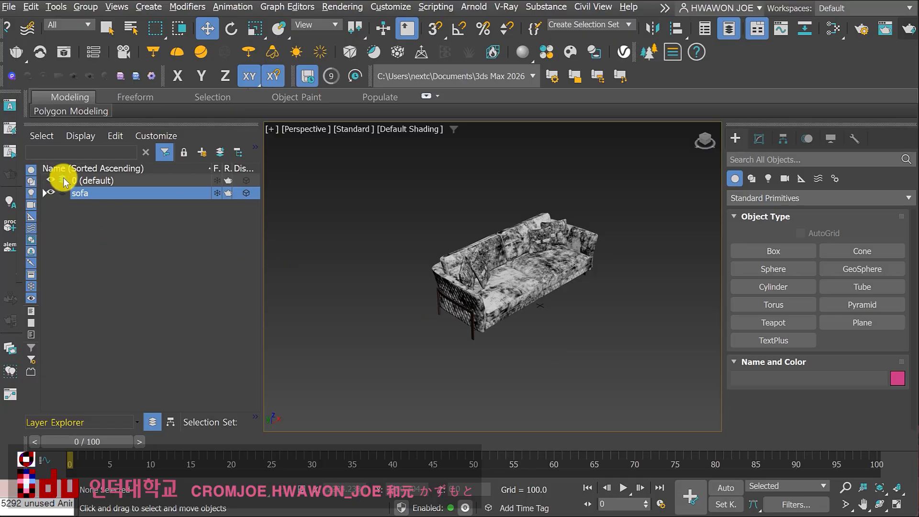
pyautogui.click(41, 135)
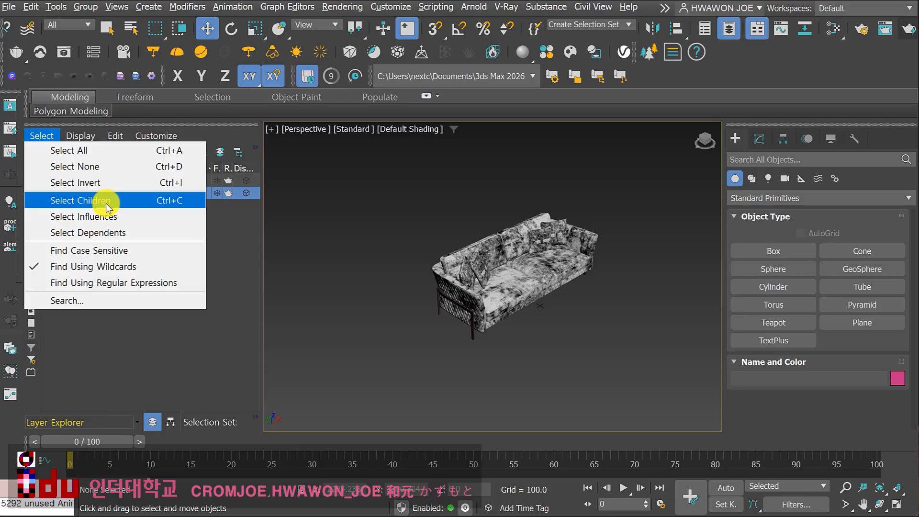
pyautogui.click(179, 363)
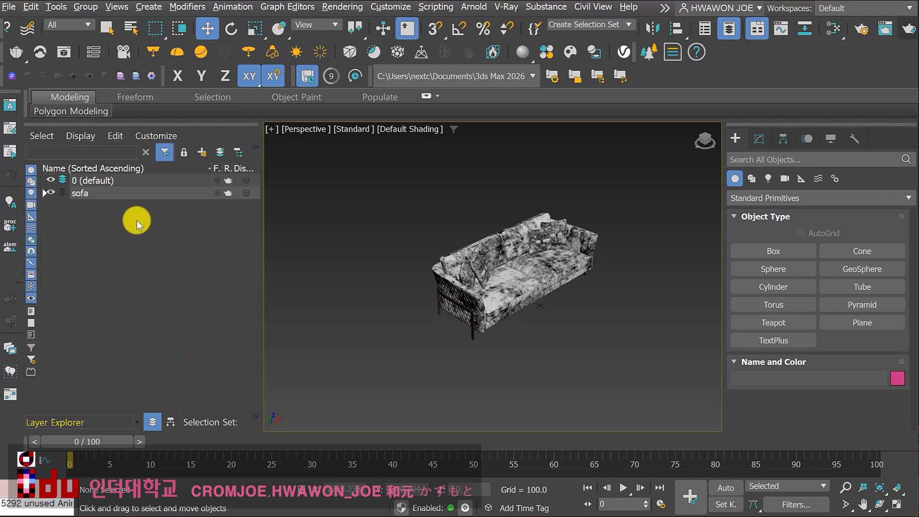
# Open the sofa layer's name for editing and leave it without entering a new name.
pyautogui.click(108, 191)
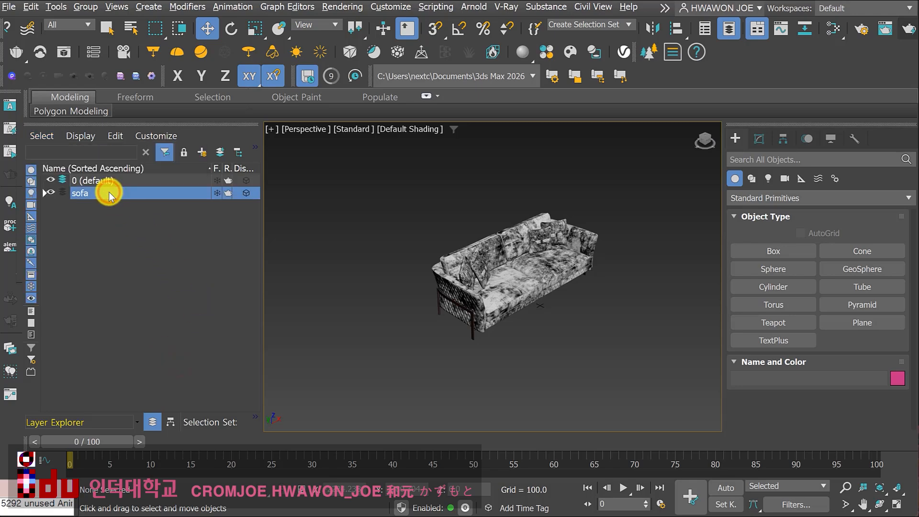
pyautogui.rightClick(108, 192)
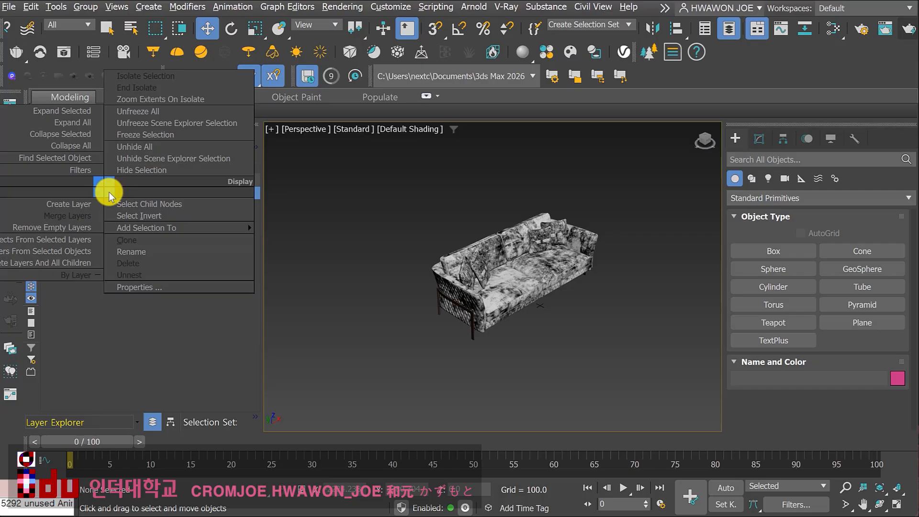
pyautogui.click(146, 251)
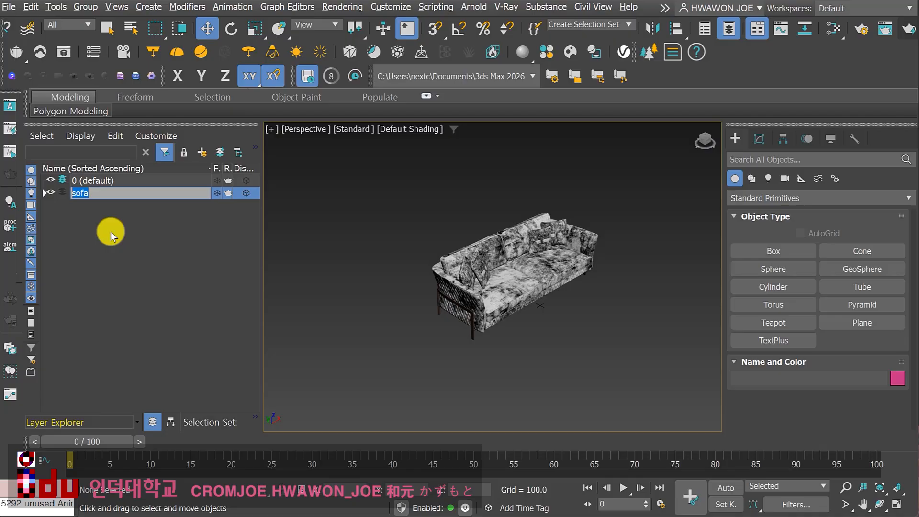
pyautogui.click(111, 231)
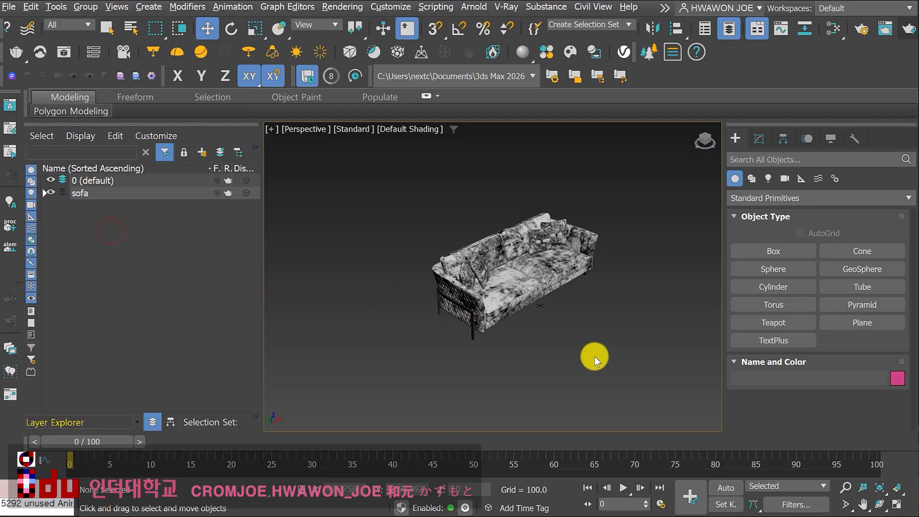
# Select the sofa group in the Perspective view.
pyautogui.click(541, 260)
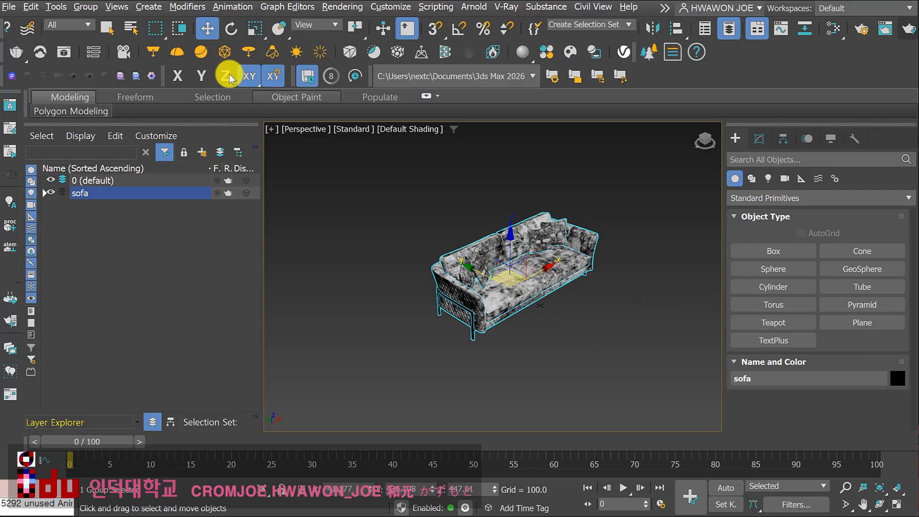